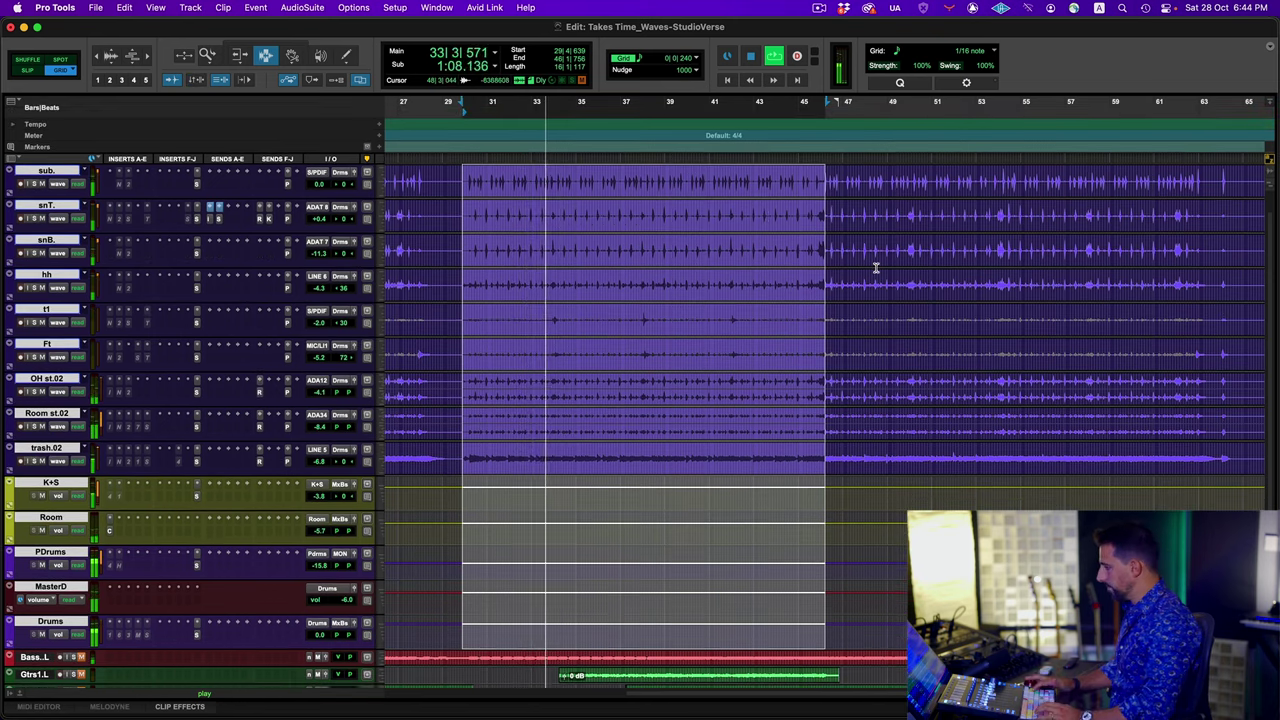
Step: Switch to the Mix window and look over the StudioRack inserts across the individual drum channels, including the OH st.02 channel's rack
key("super+equal")
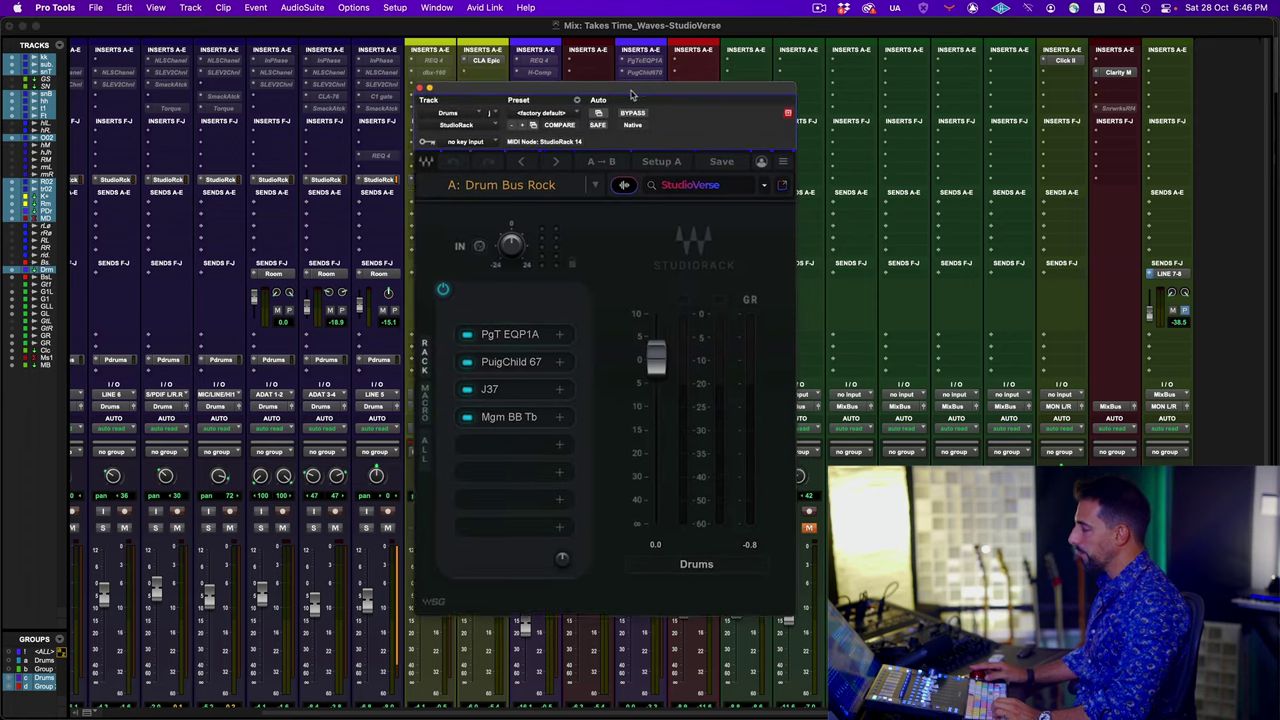
left_click_drag(648, 95, 621, 108)
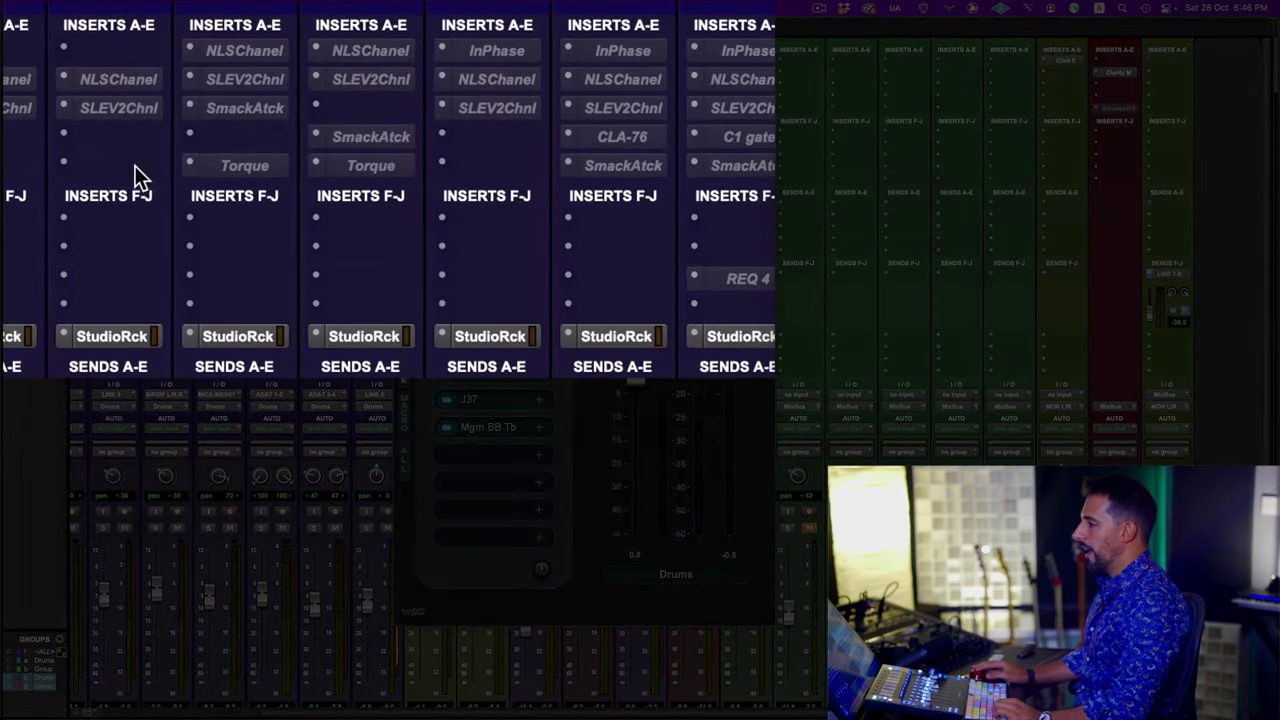
scroll(407, 292, "right", 5)
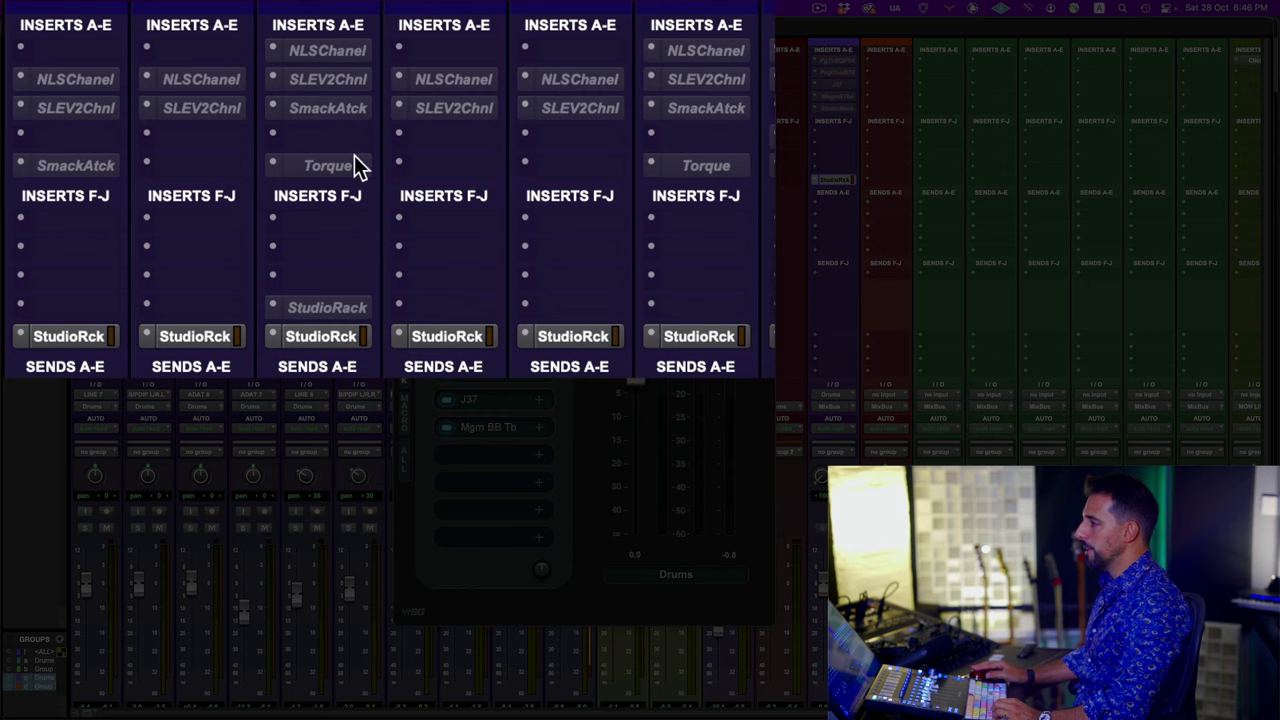
scroll(437, 306, "right", 3)
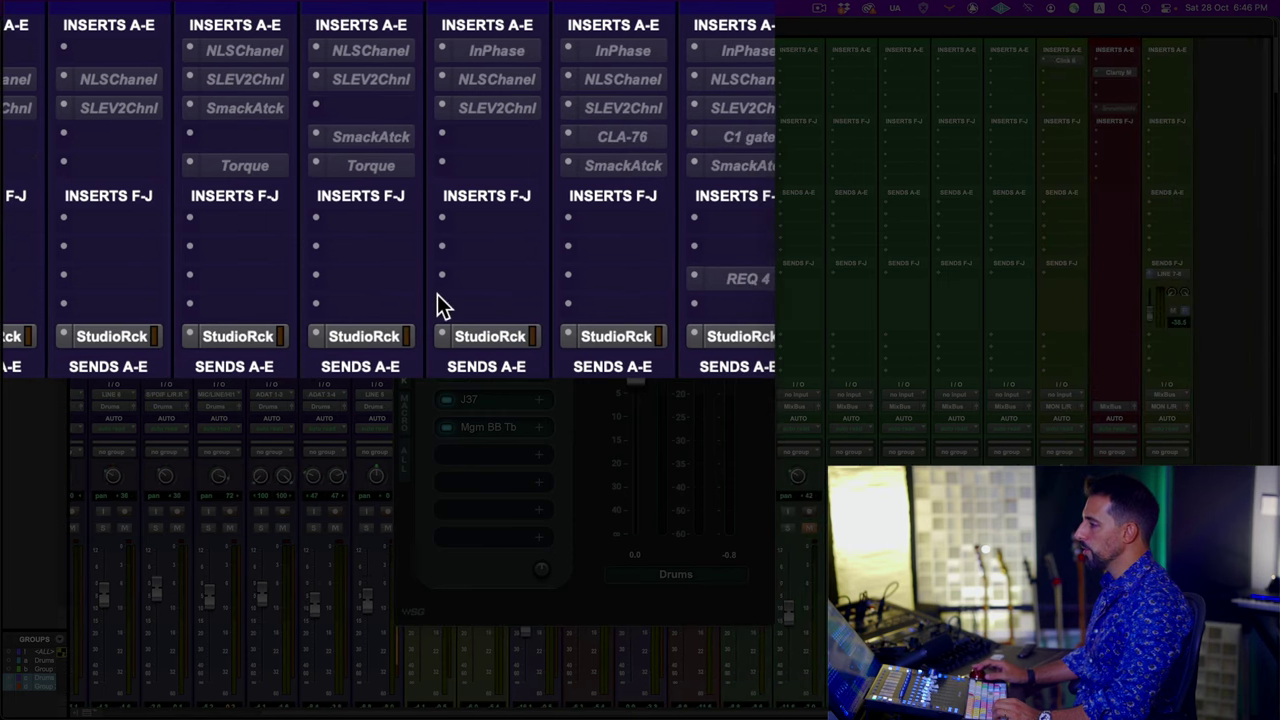
left_click(625, 334)
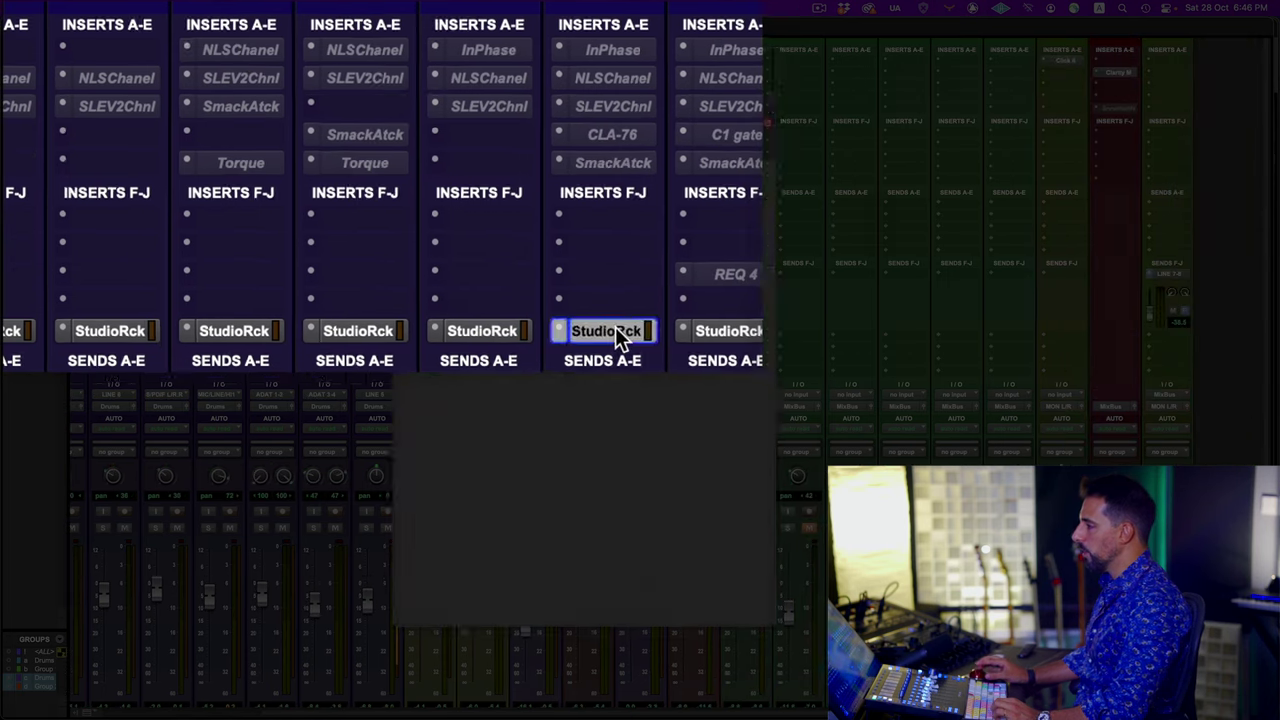
left_click(275, 179)
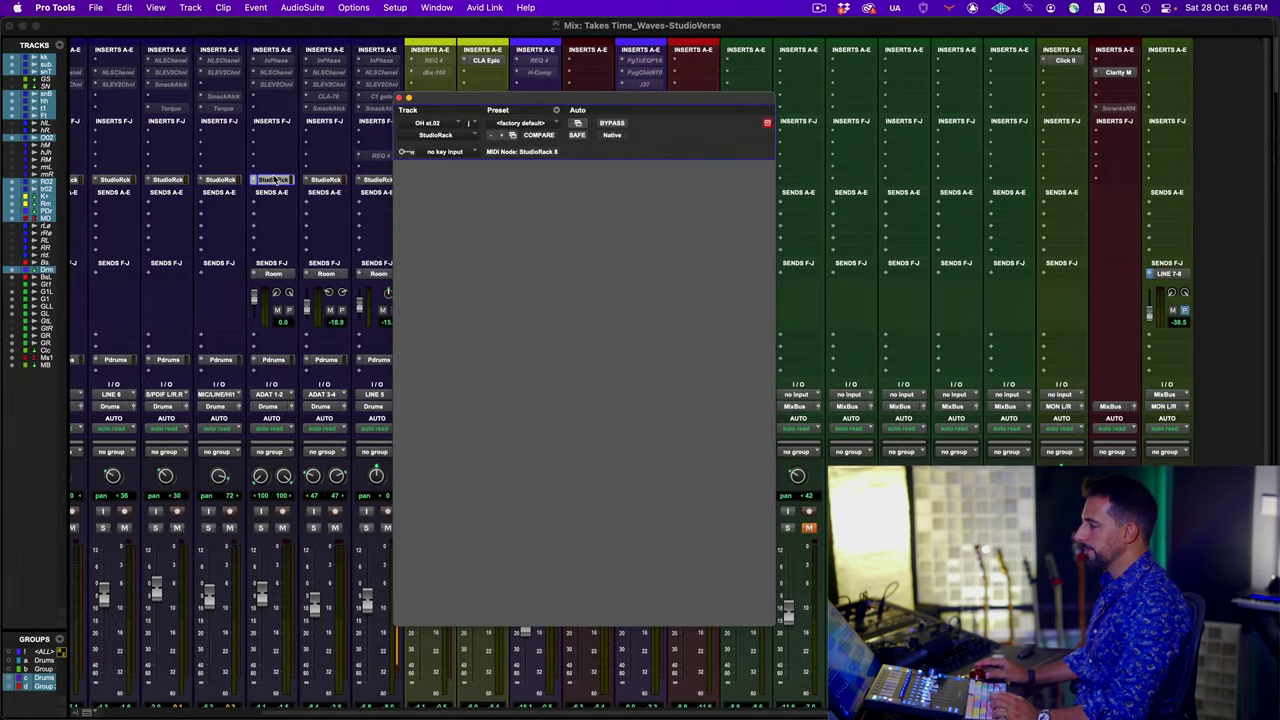
left_click(408, 97)
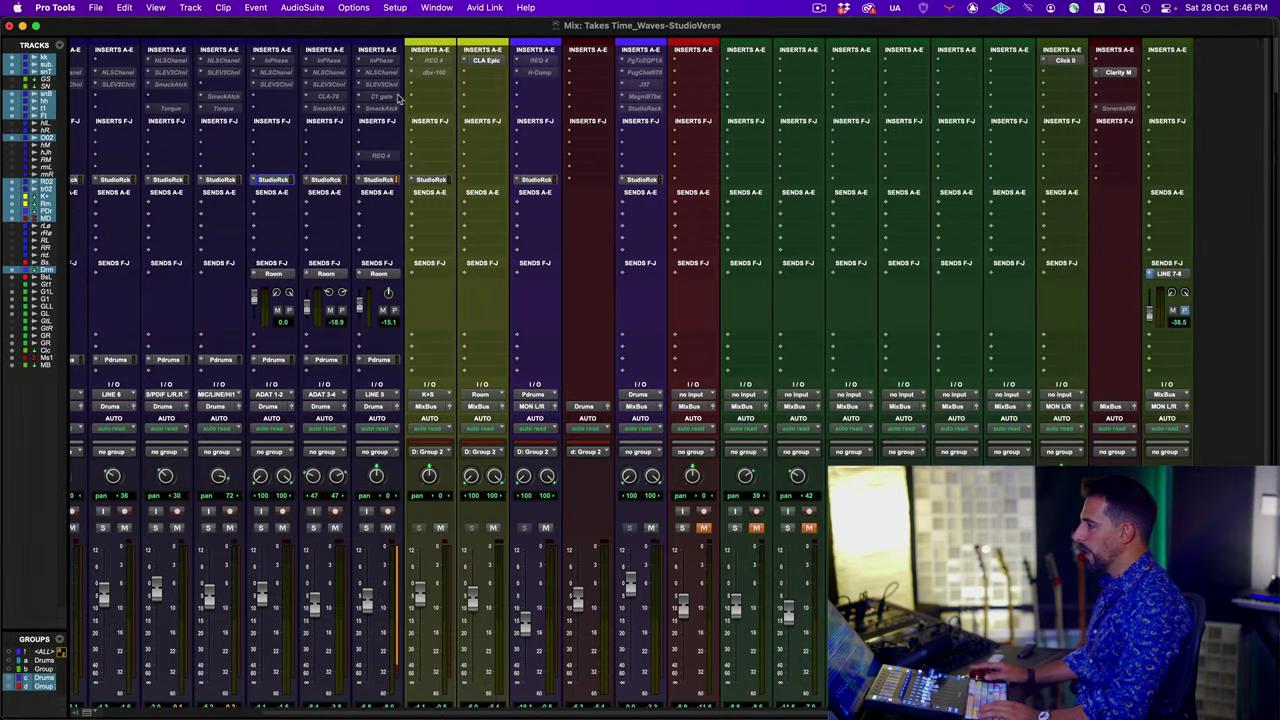
scroll(602, 388, "down", 4)
scroll(601, 388, "up", 4)
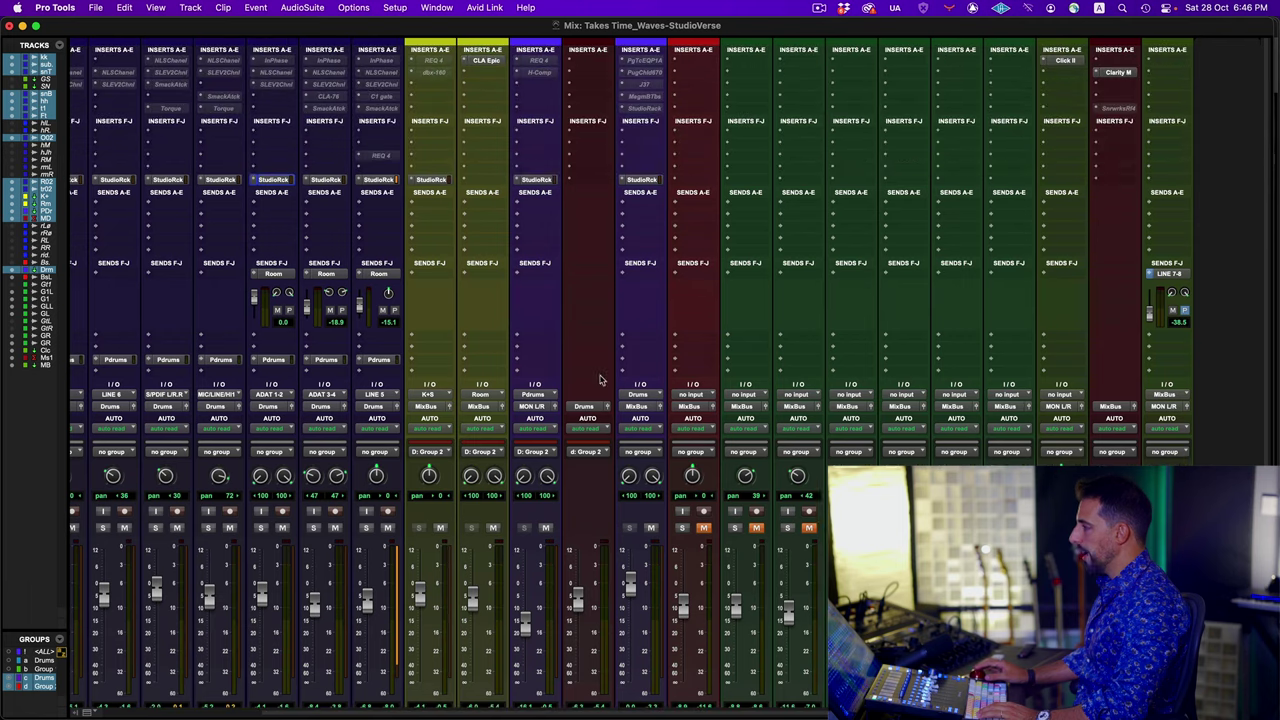
Step: View the PuigTec EQP1A and PuigChild 670 plug-ins inside the Drums bus StudioRack
left_click(636, 180)
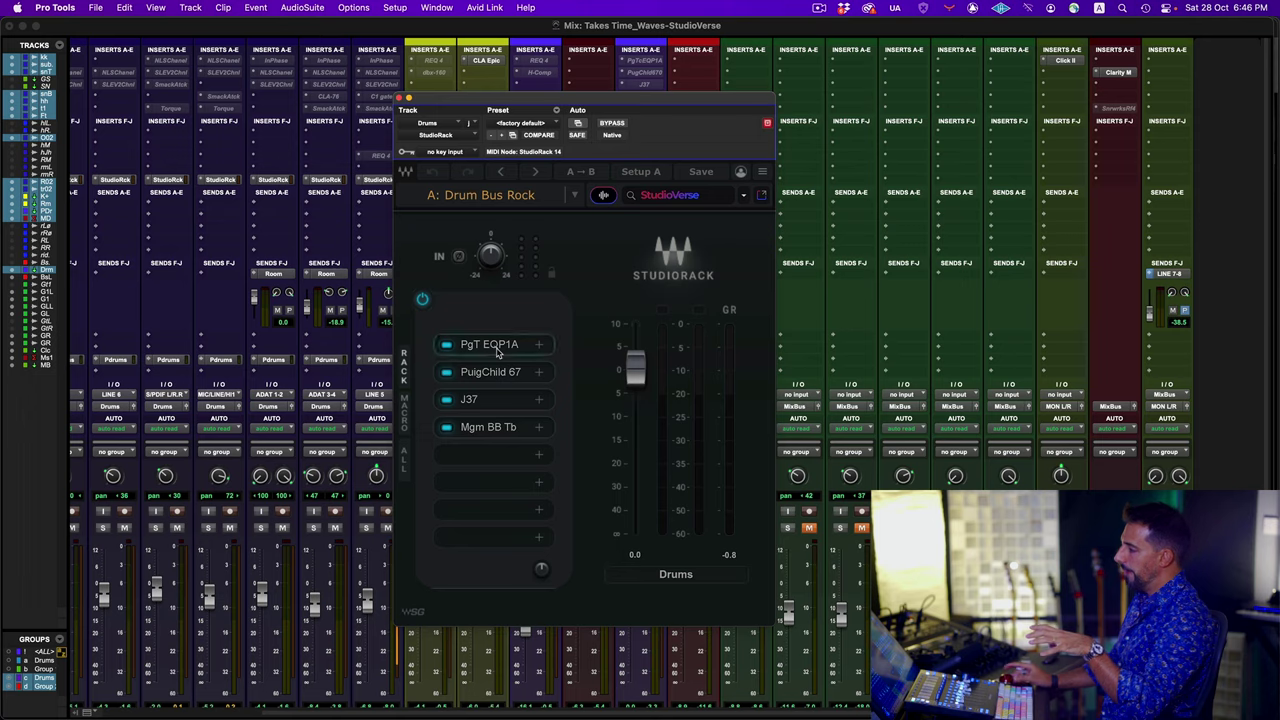
left_click(497, 352)
left_click_drag(450, 243, 478, 142)
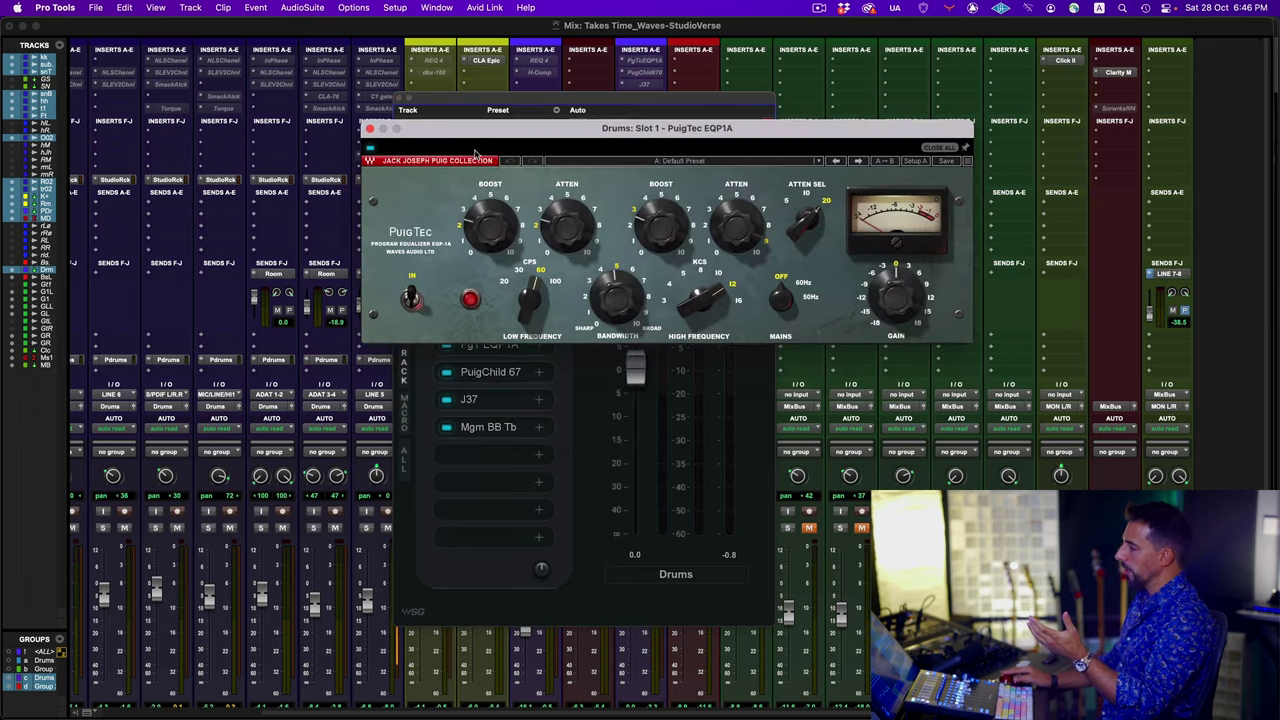
left_click(484, 372)
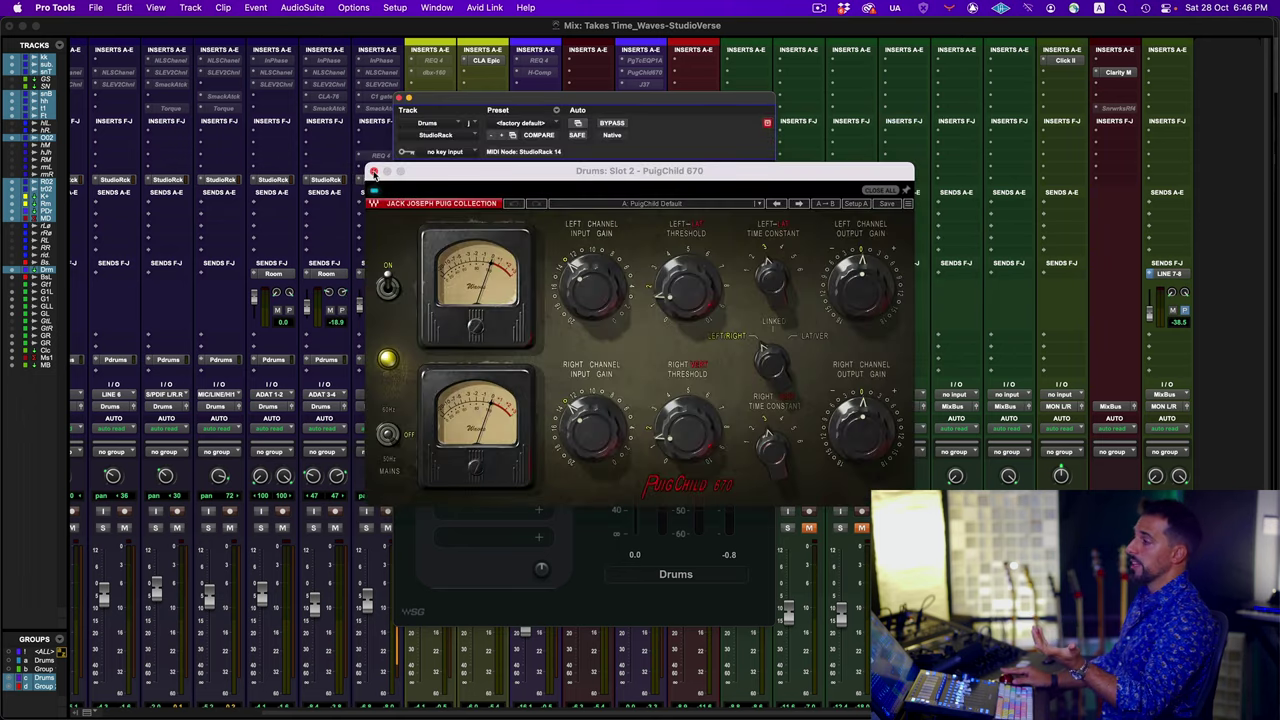
left_click(374, 171)
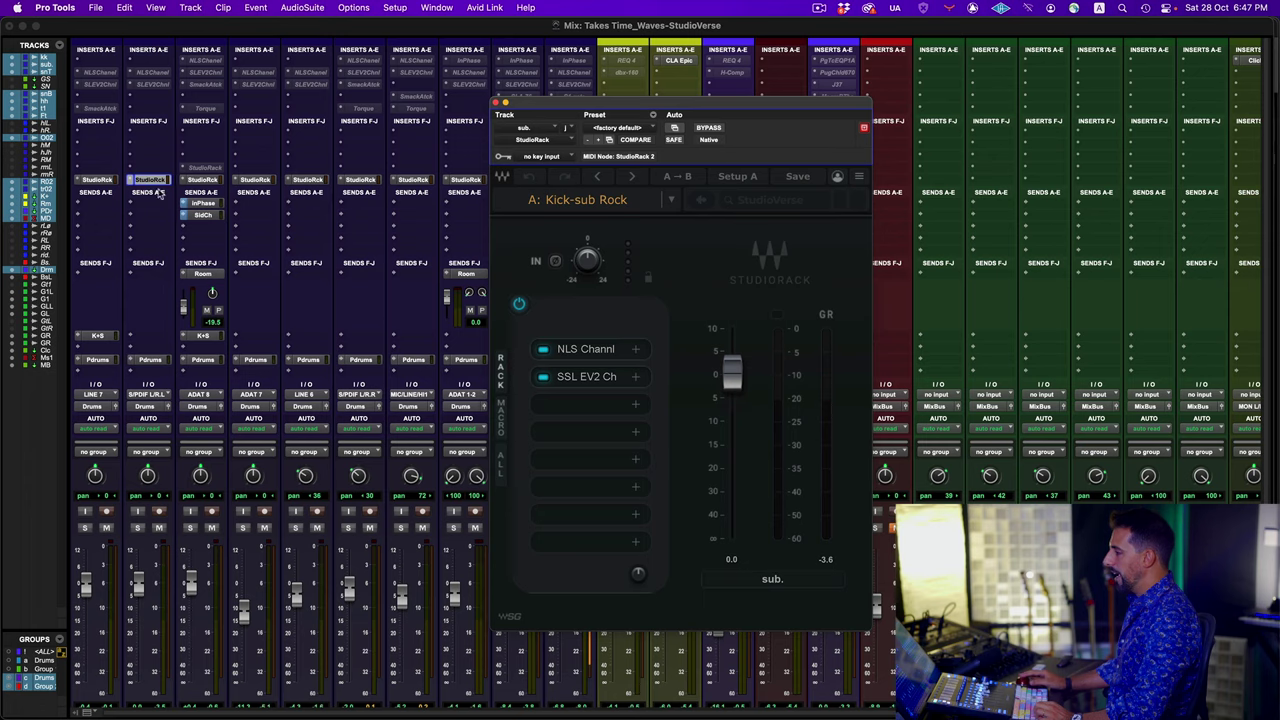
Step: View the NLS Channel and SSL EV2 Channel plug-ins in the sub track's Kick-sub Rock rack
left_click(586, 352)
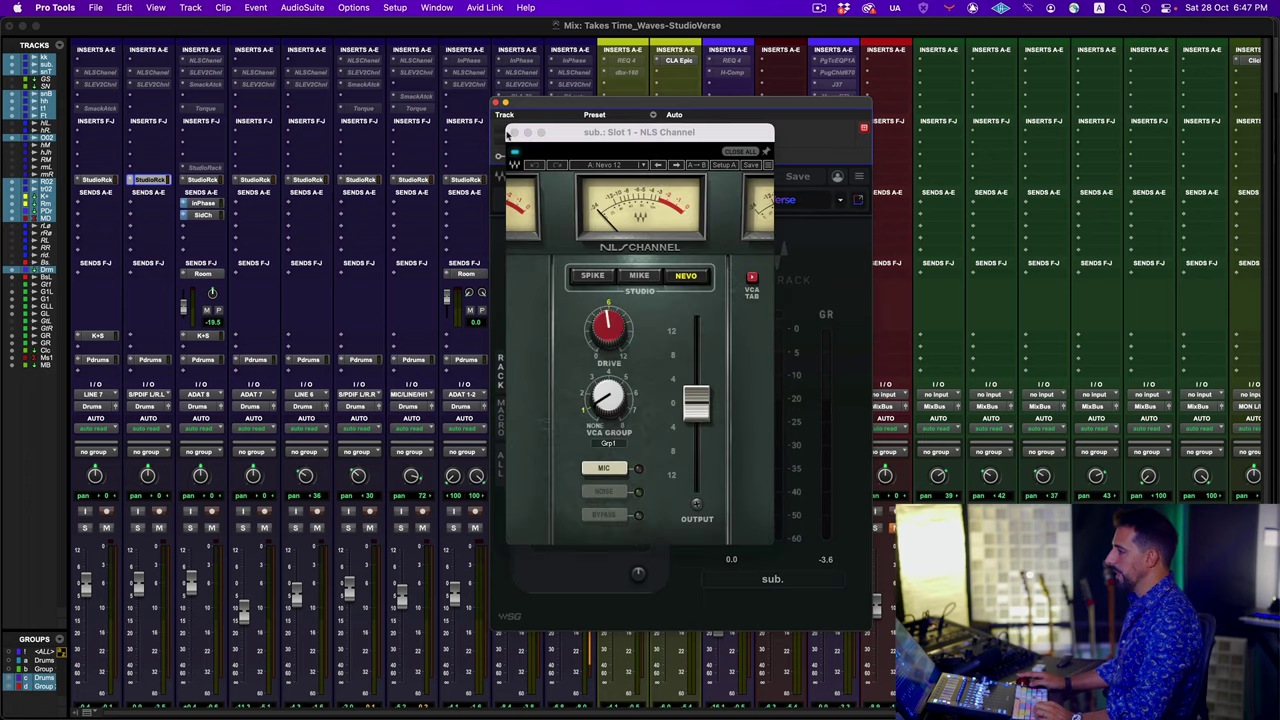
left_click(514, 133)
left_click(570, 376)
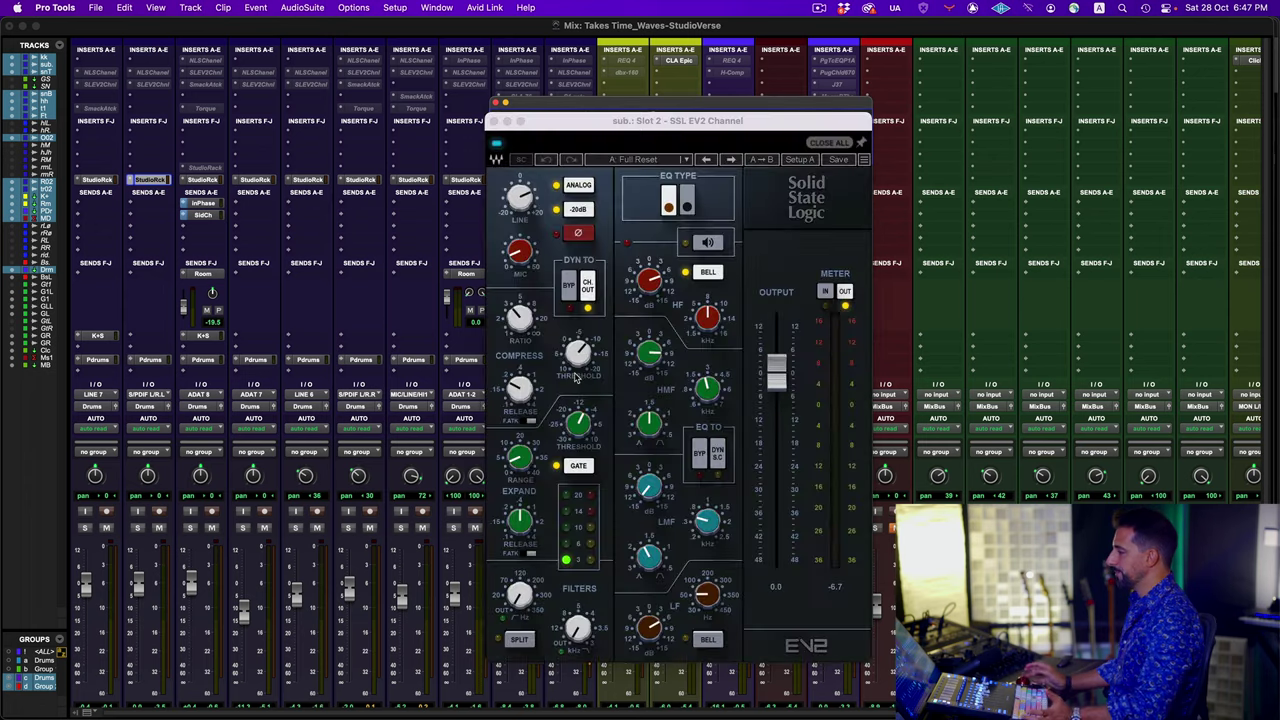
left_click(493, 121)
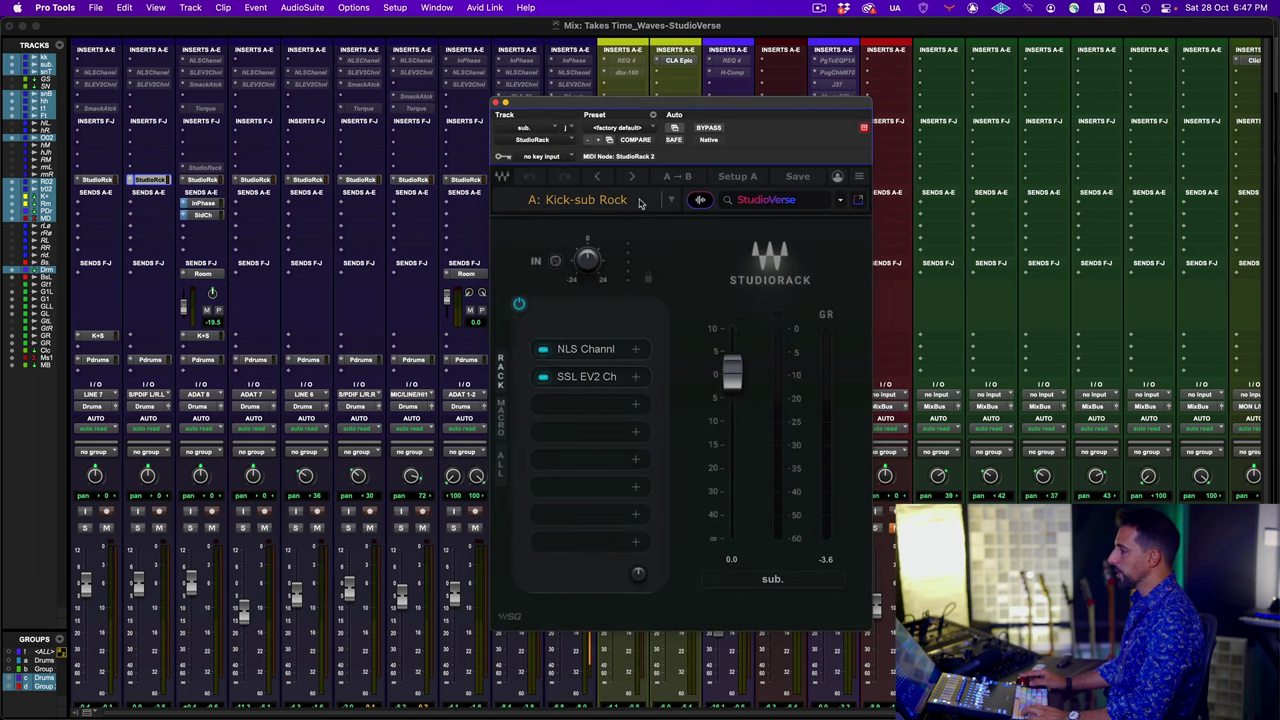
Step: Check the StudioRack inserts on the kk and snB channels, and bring up the Drums bus StudioRack
left_click(96, 180)
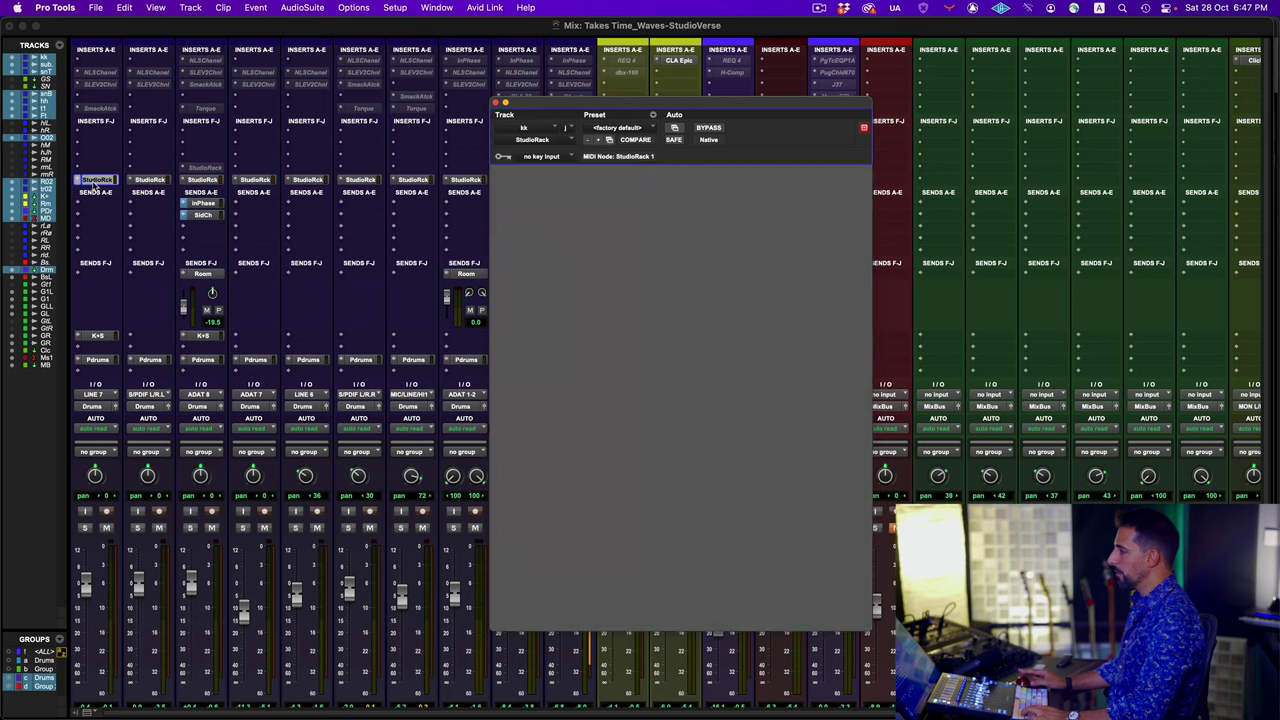
left_click(252, 180)
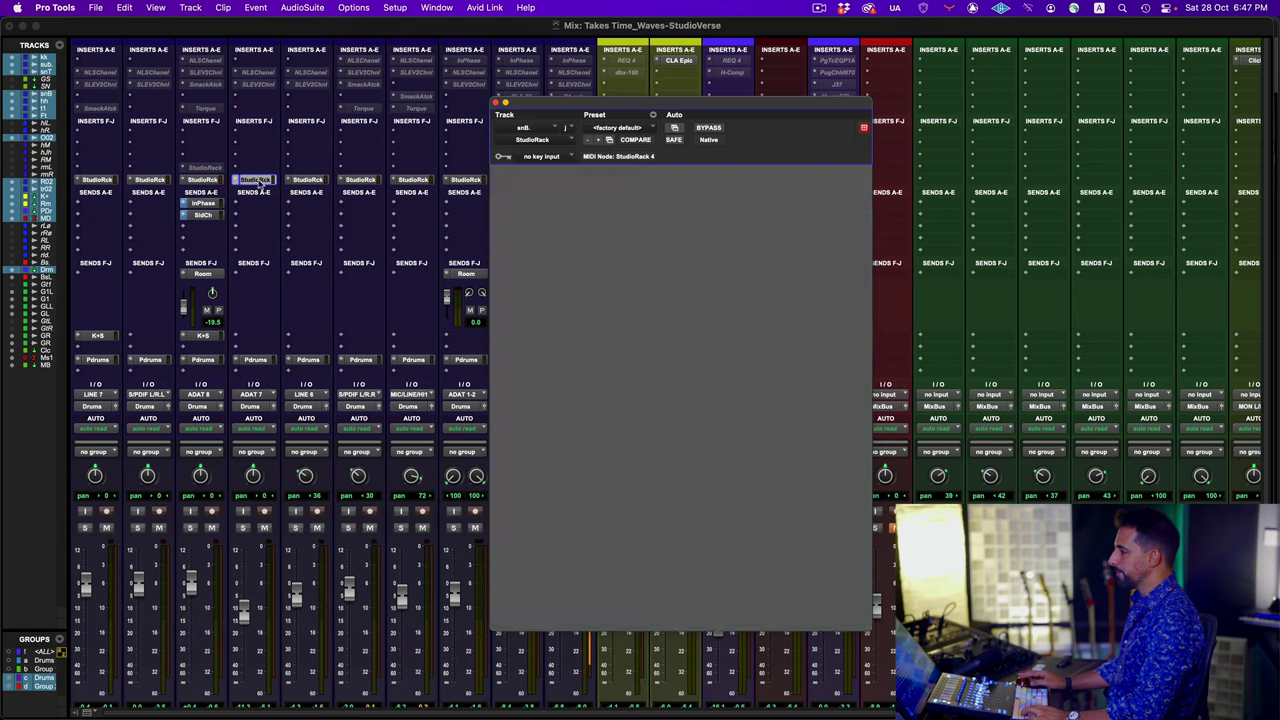
left_click(496, 103)
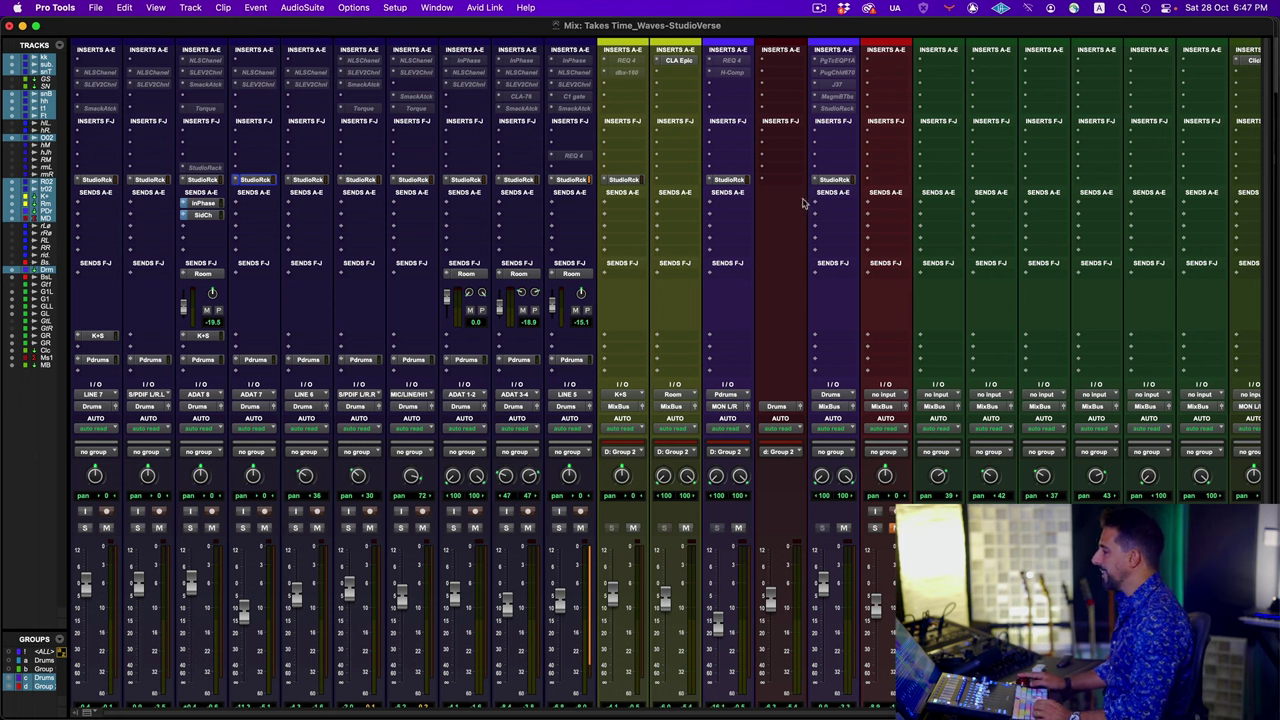
left_click(833, 180)
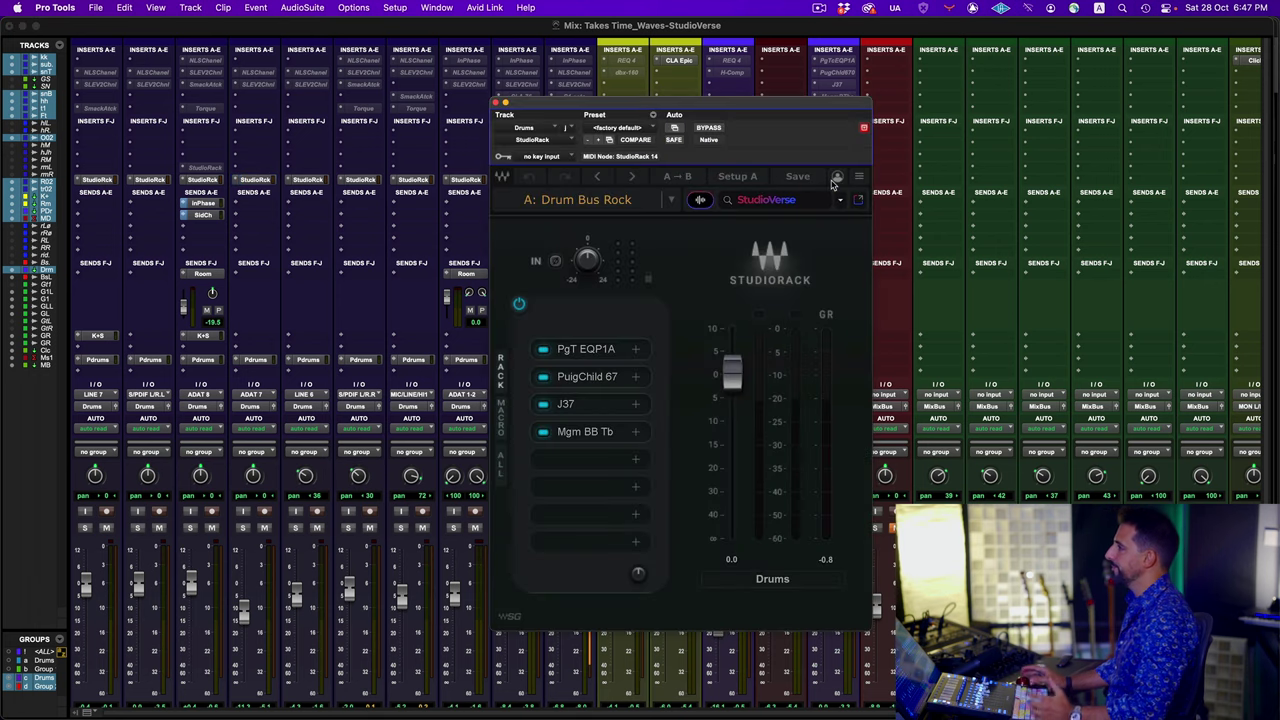
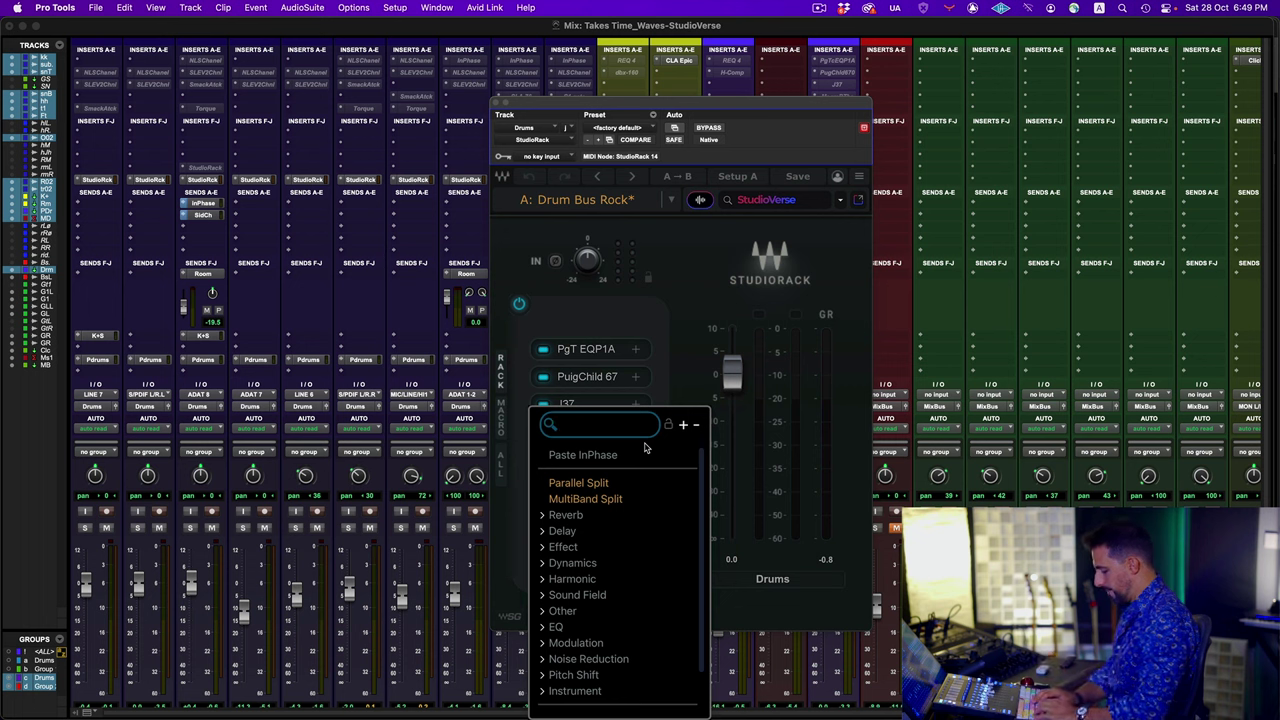
Step: Try a CLA-76 compressor in the fifth slot of the Drums bus rack and remove it again
type("cla")
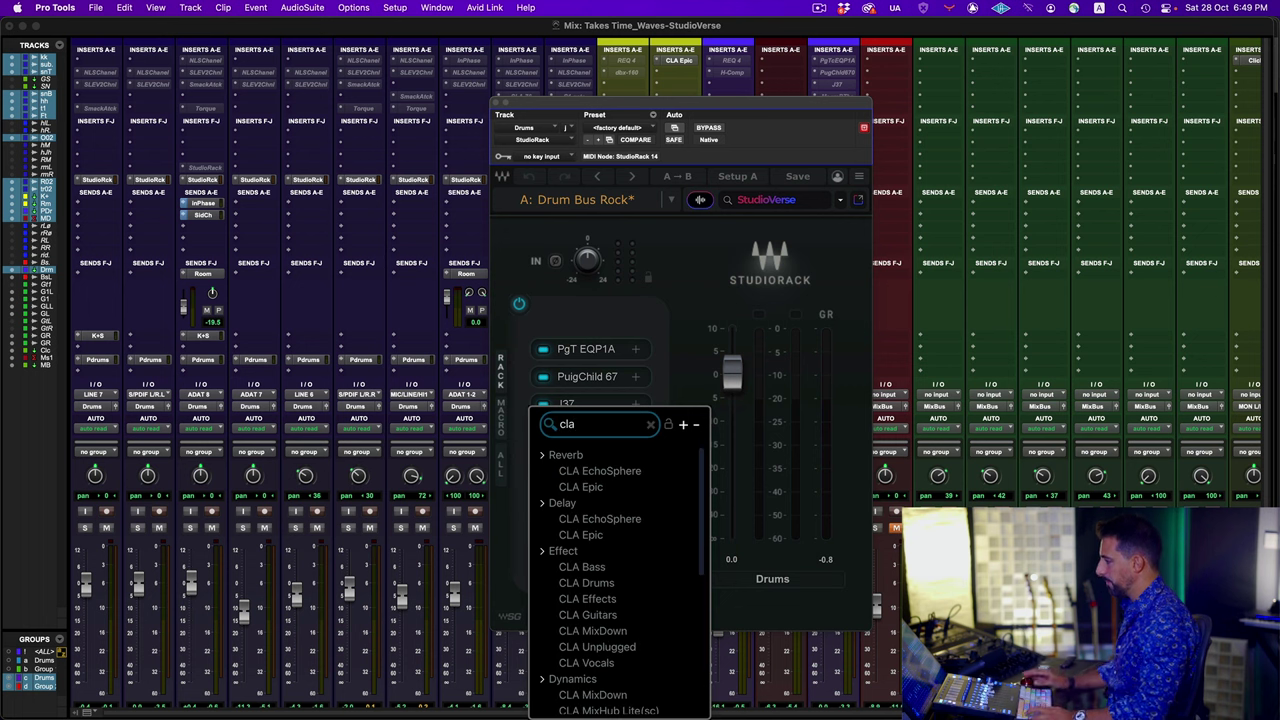
scroll(640, 580, "down", 4)
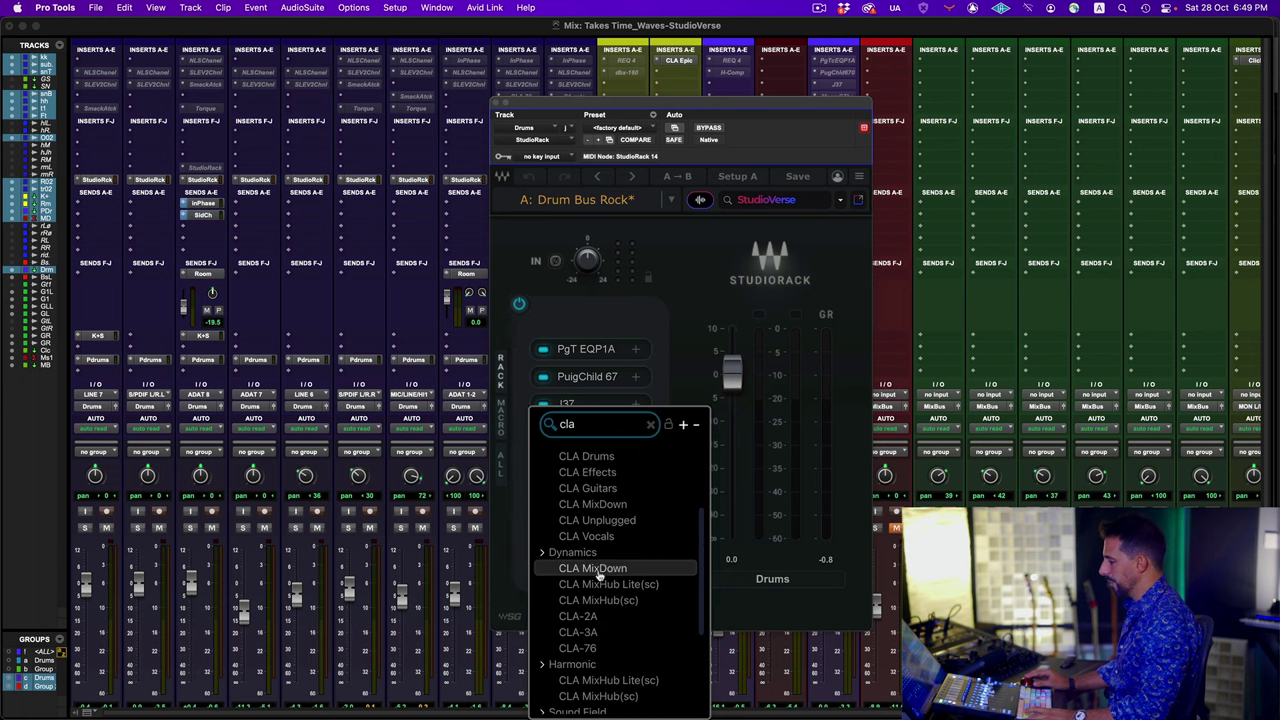
left_click(603, 648)
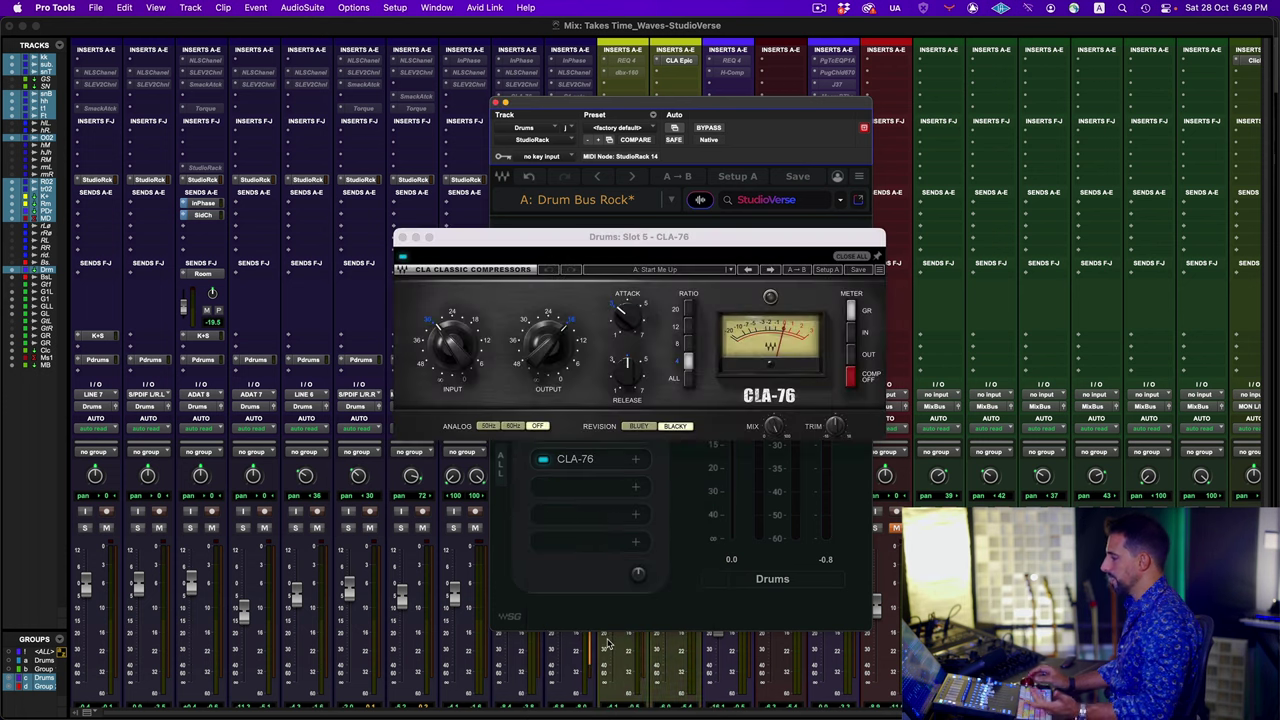
left_click(402, 237)
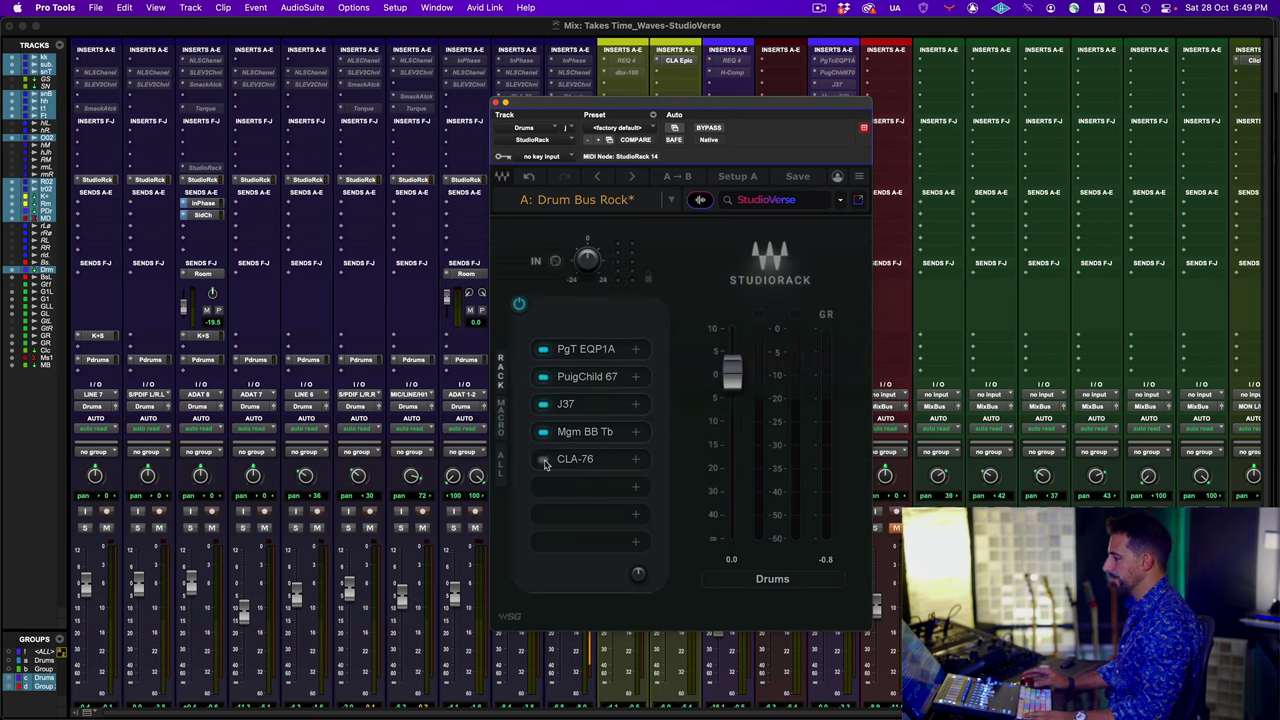
left_click(637, 460)
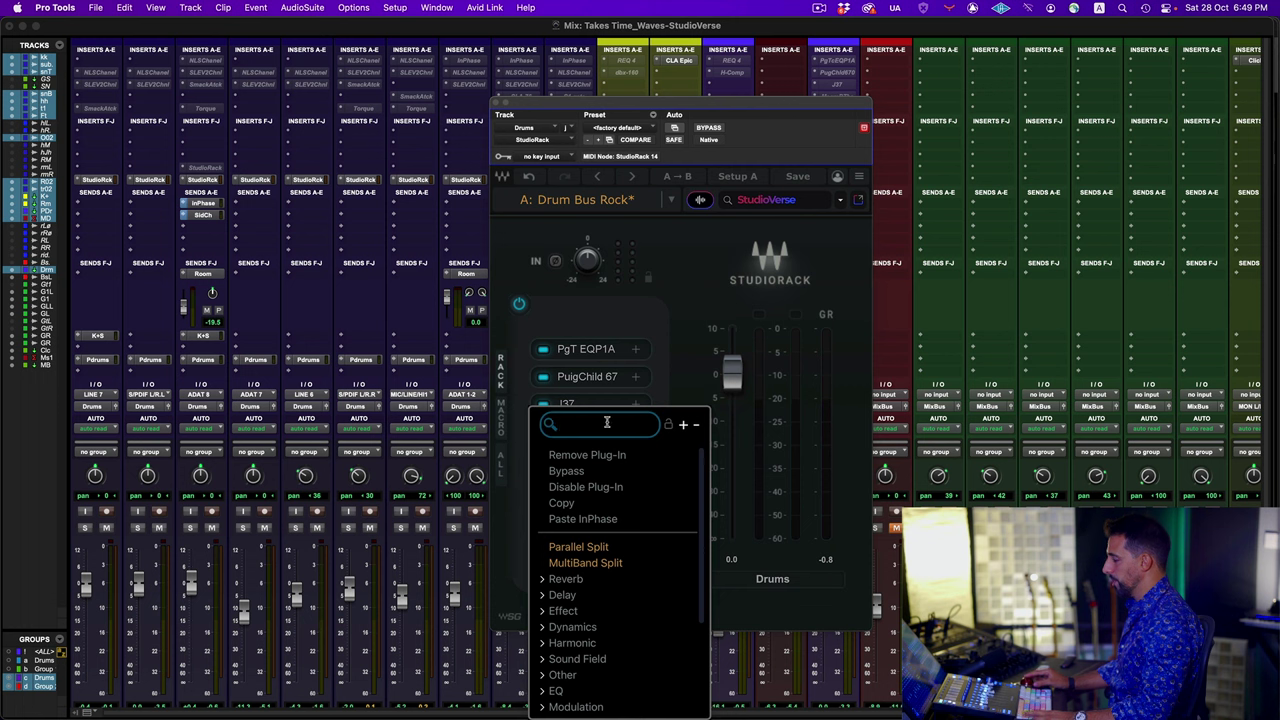
left_click(594, 456)
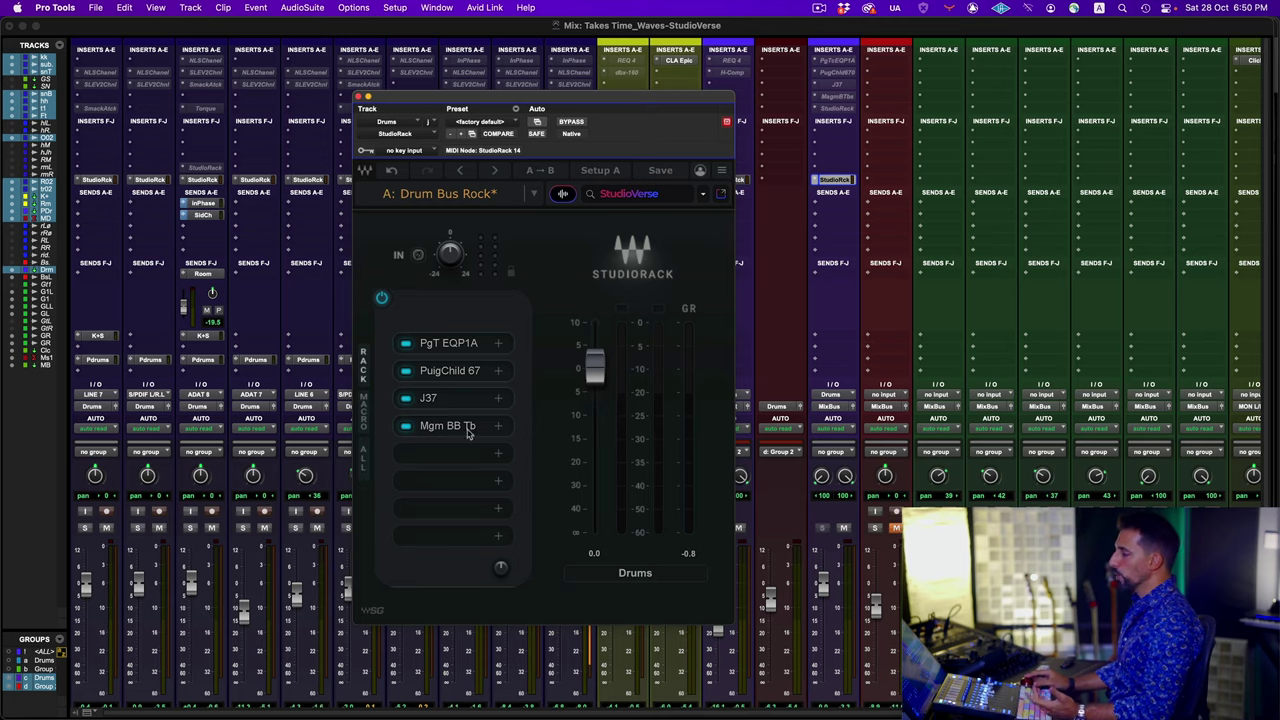
Step: Add a three-band MultiBand Split in the fifth slot of the Drums rack, with crossovers at 342 Hz and 545 Hz
left_click(498, 455)
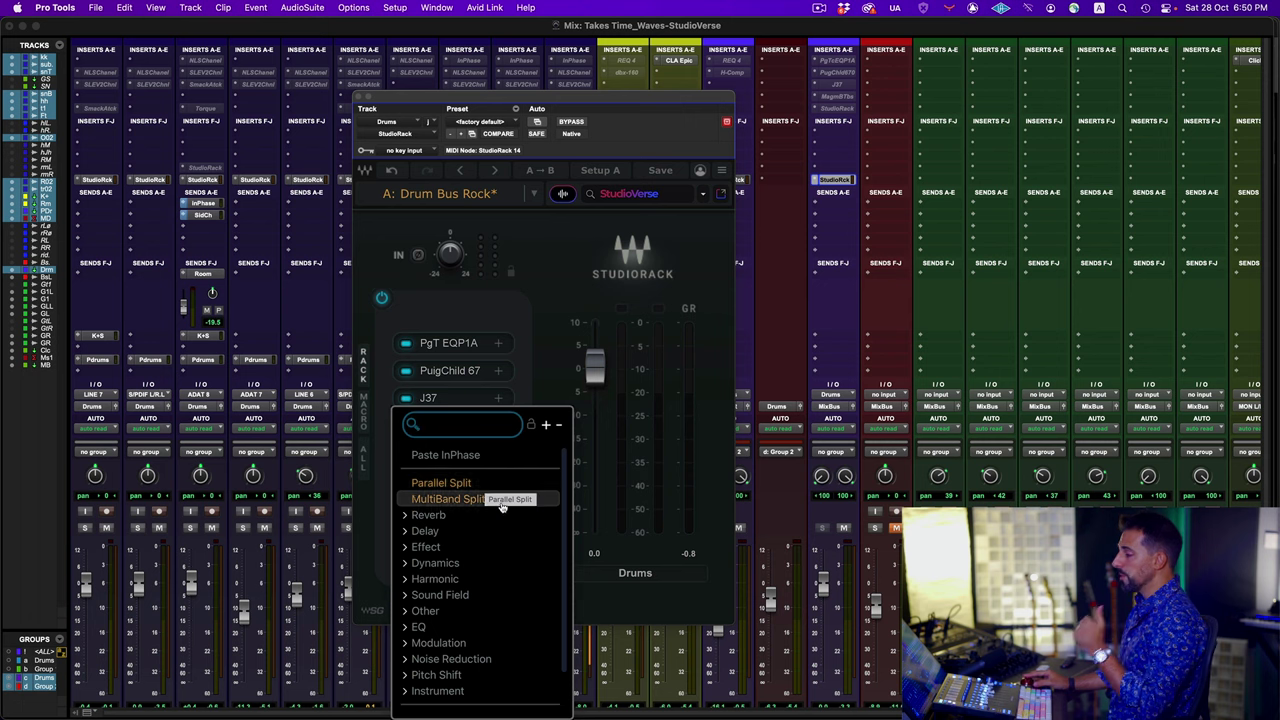
left_click(499, 500)
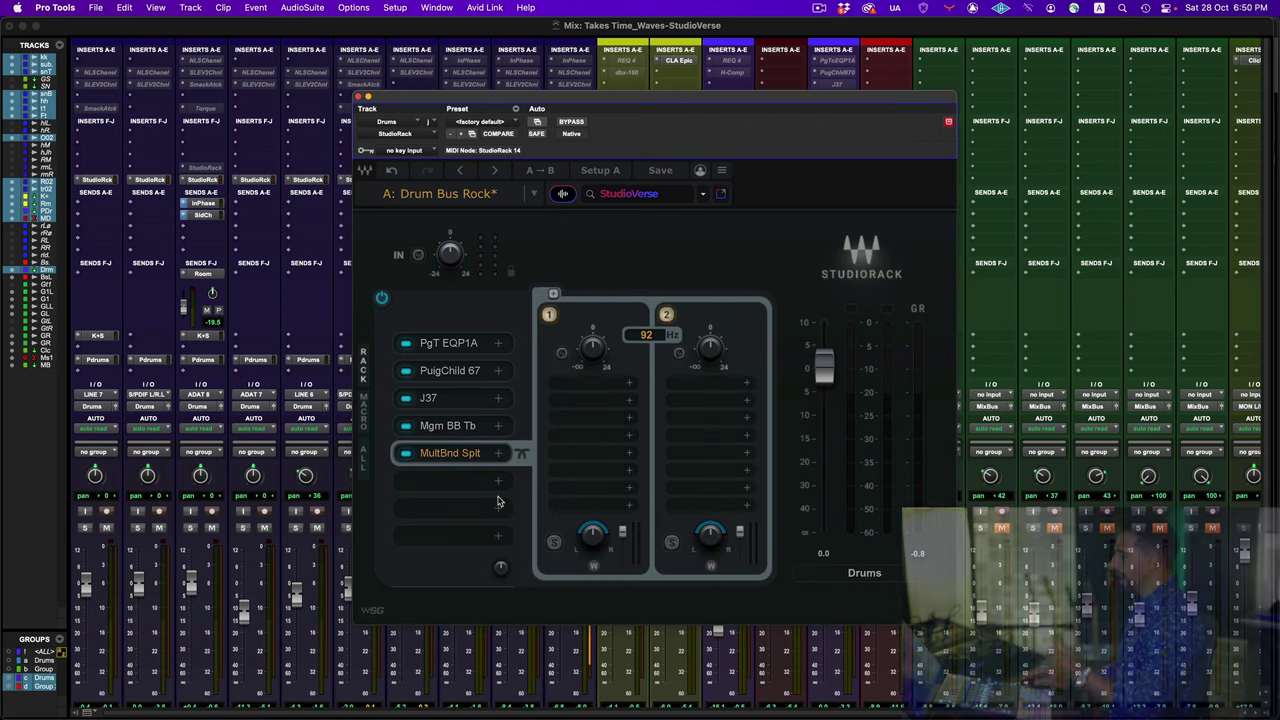
left_click(651, 333)
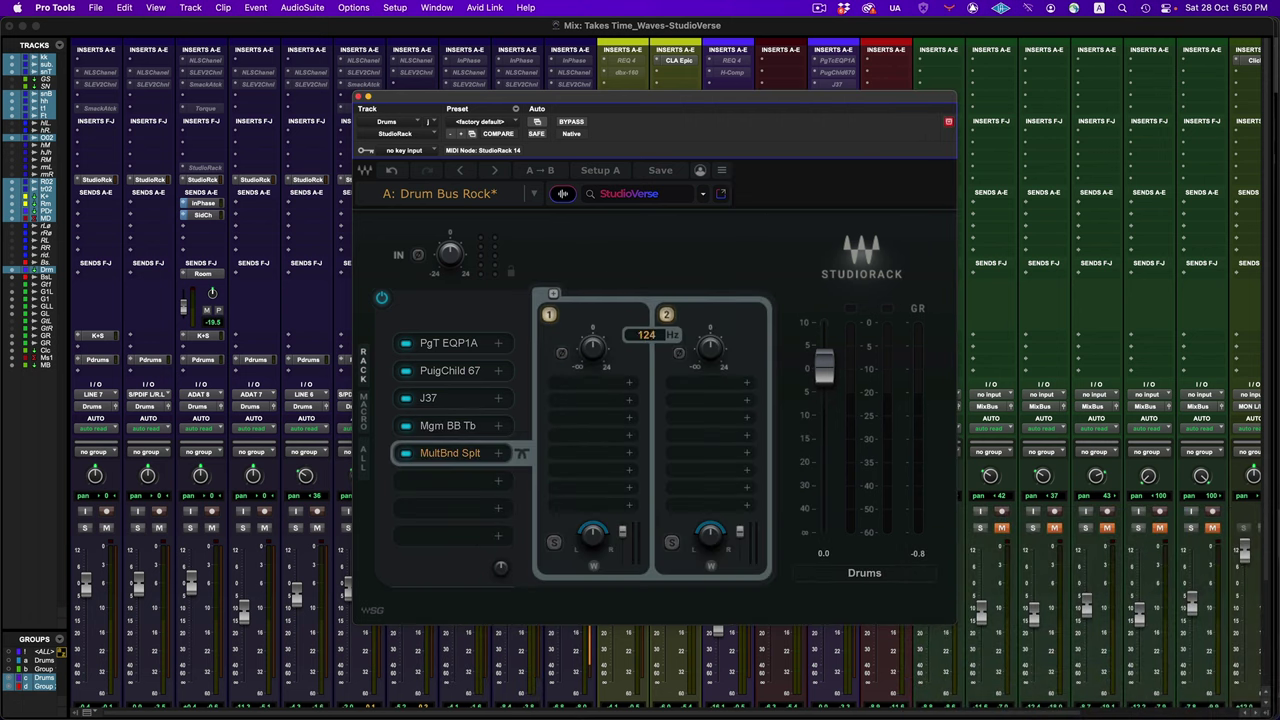
type("97")
key("Return")
left_click(550, 295)
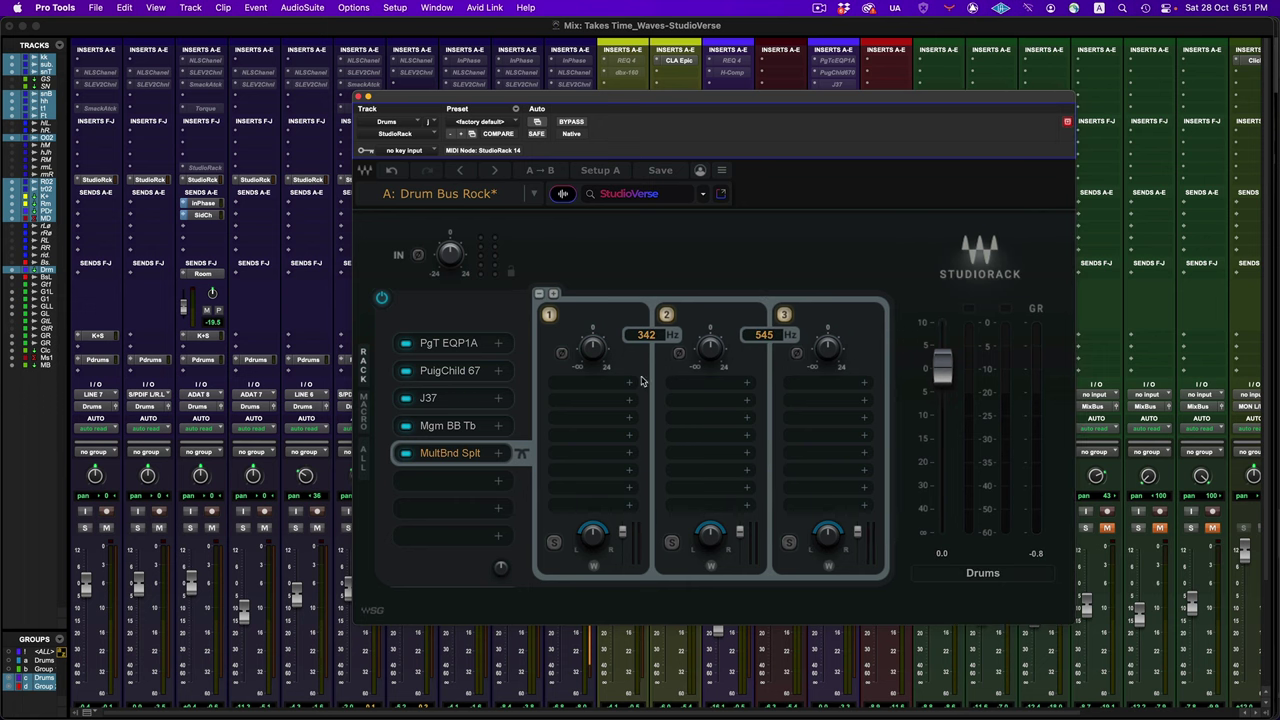
Step: Insert the Vitamin plug-in in the first slot of band 1, raise its LO band to 27.3, and play back the drums
left_click(620, 386)
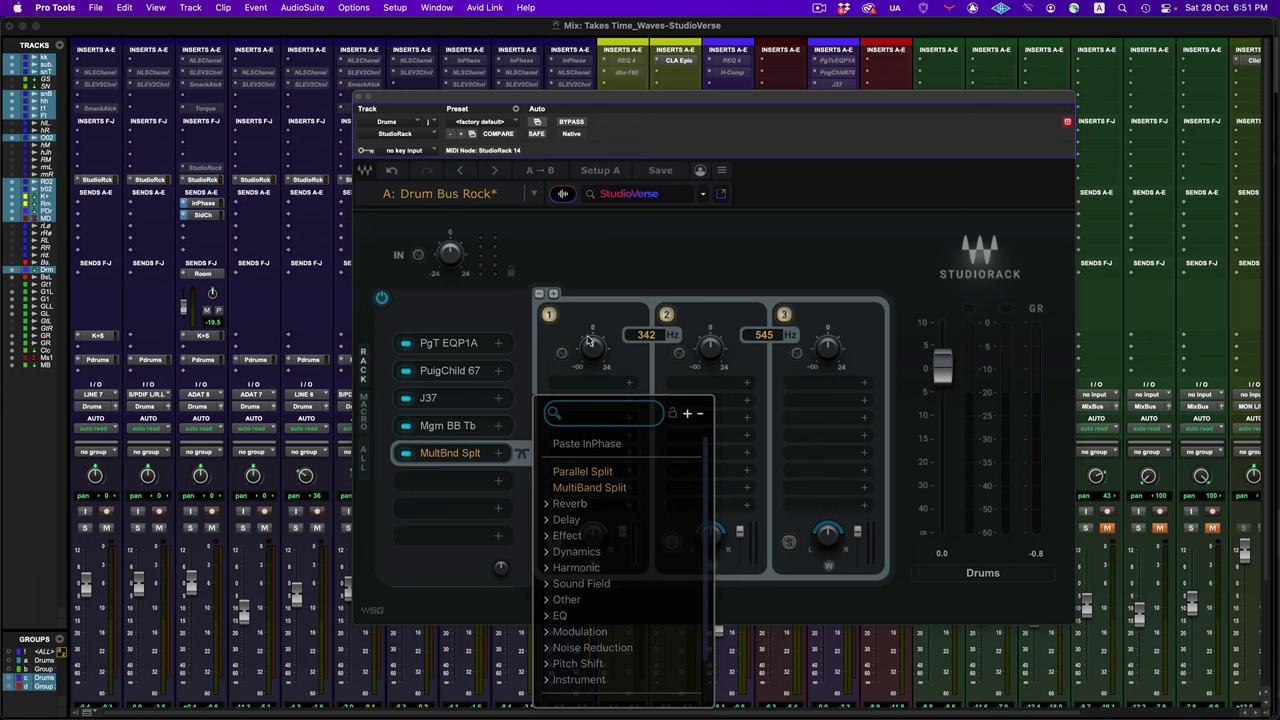
type("vita")
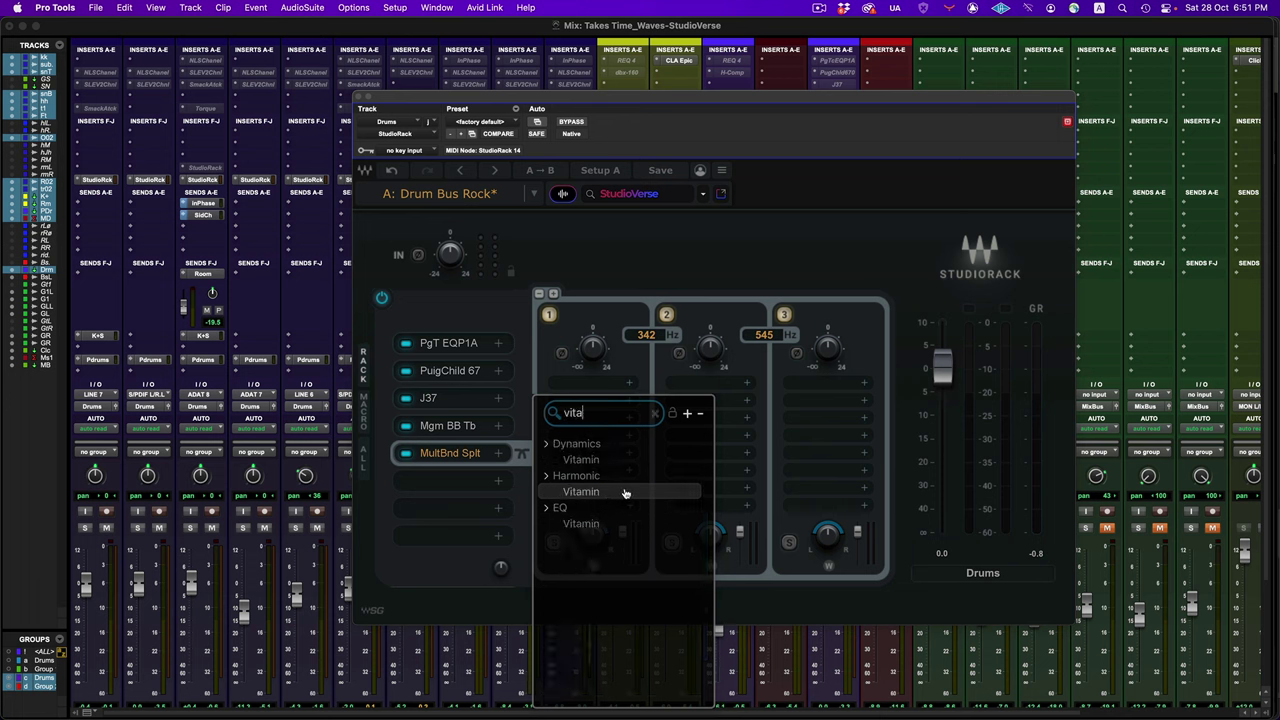
left_click(624, 492)
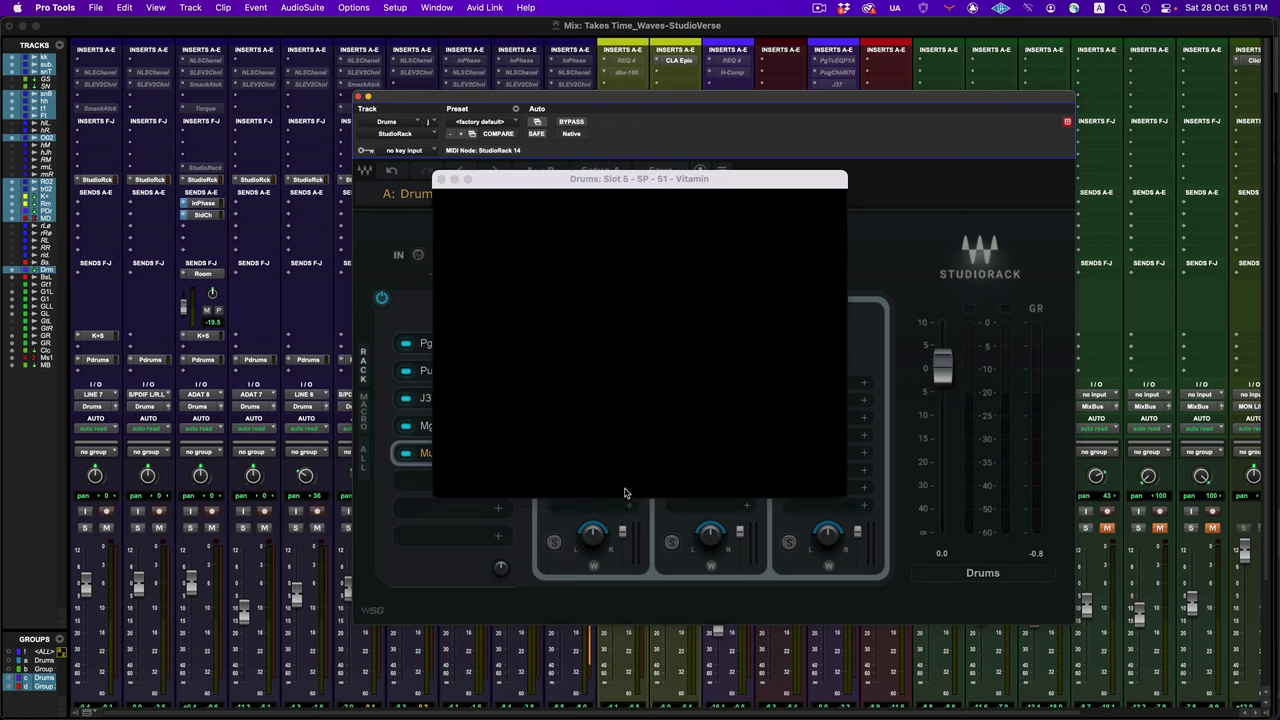
left_click_drag(565, 421, 565, 380)
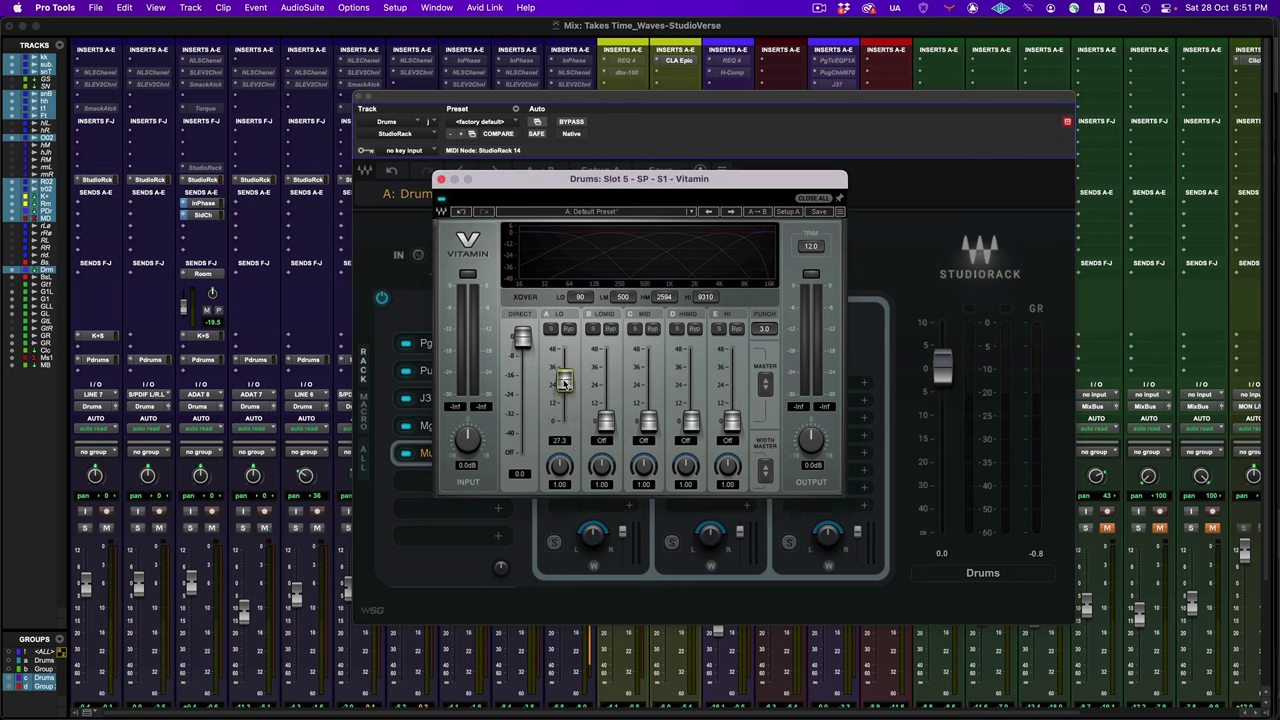
key("space")
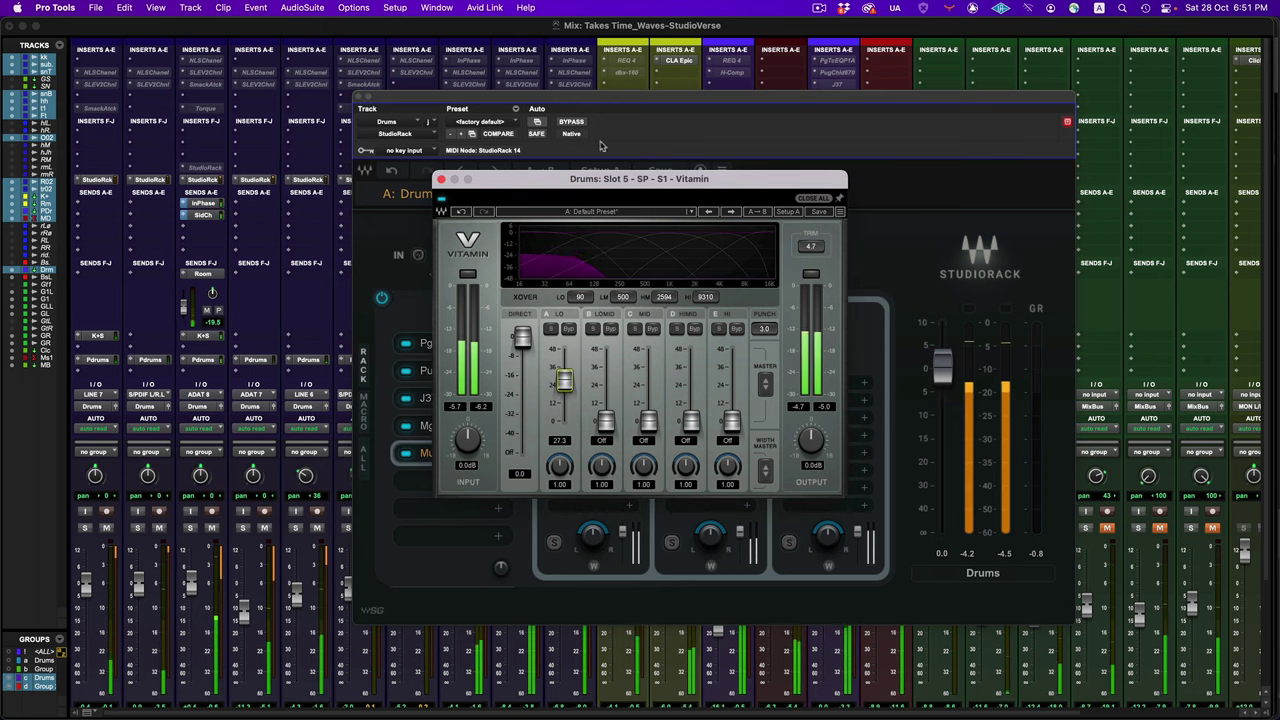
Step: Close the Vitamin window, set the split's crossovers to 182 Hz and 762 Hz, and list the plug-ins available for band 2
left_click_drag(590, 183, 870, 177)
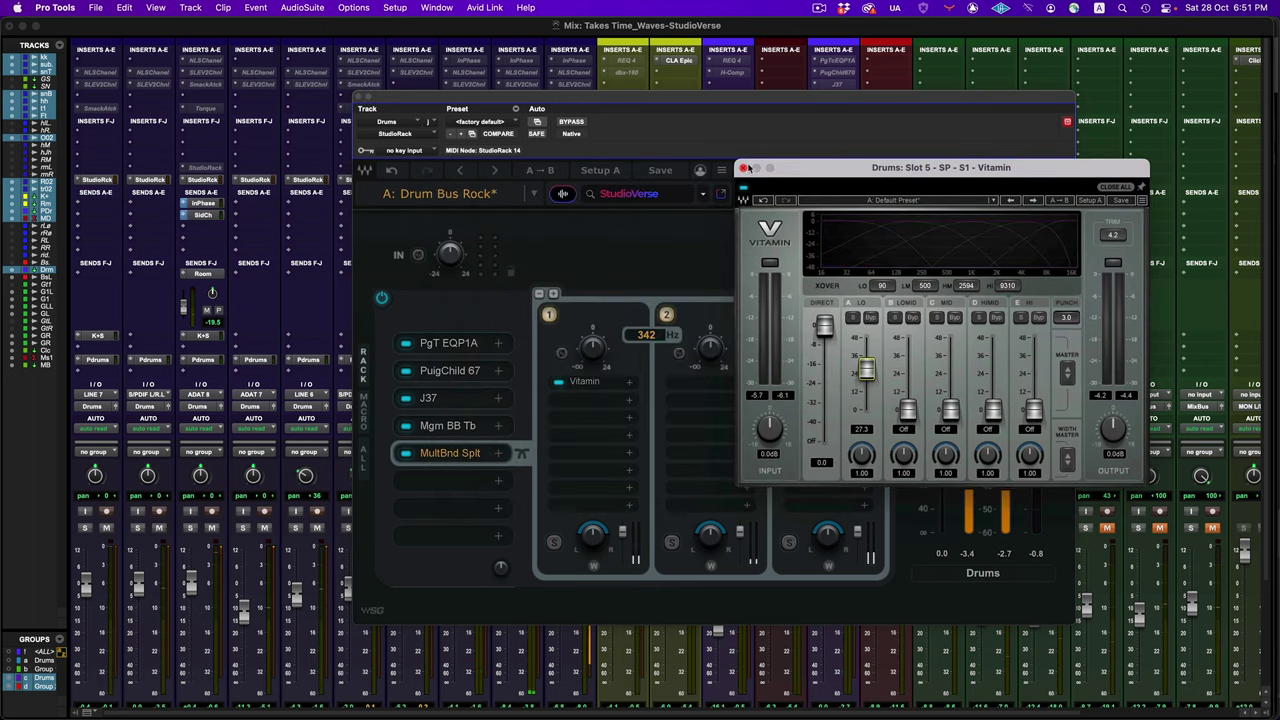
left_click(689, 224)
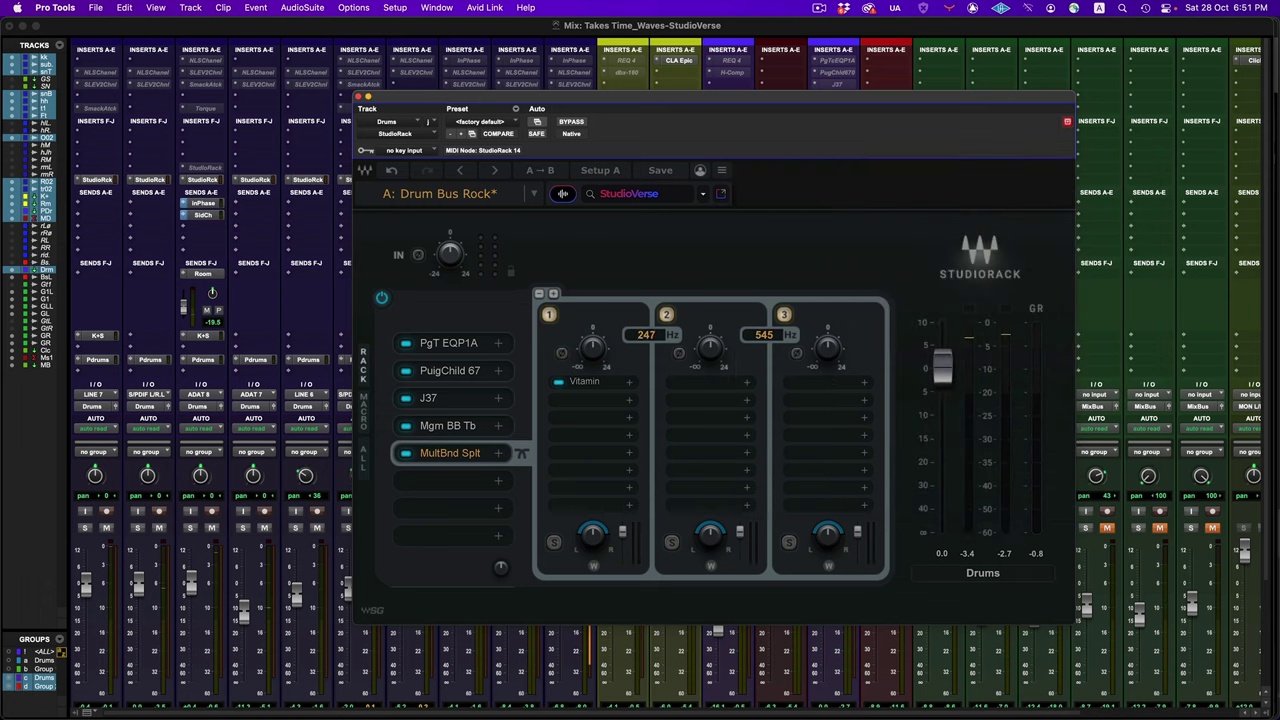
left_click_drag(646, 334, 646, 332)
left_click(712, 385)
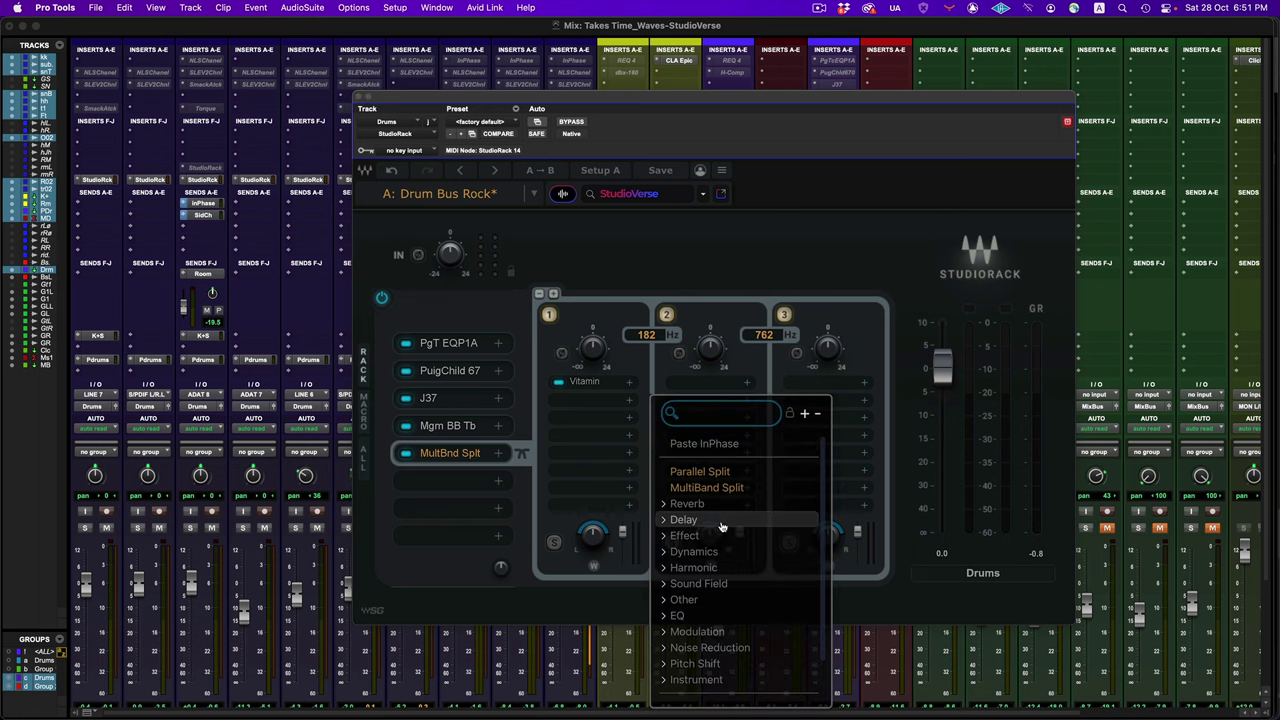
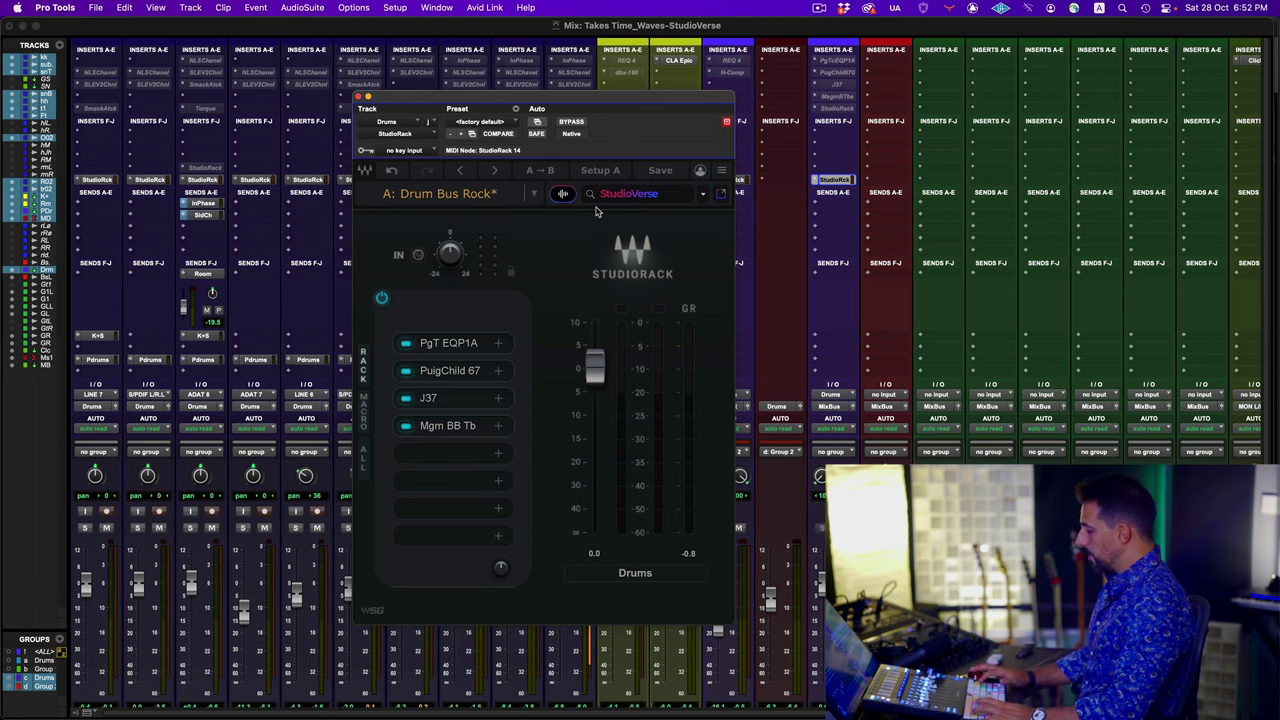
Step: Show the Edit window and assign the LowBoost parameter of S1 PuigTec EQP1A to macro 1 of the Drums rack
key("super+equal")
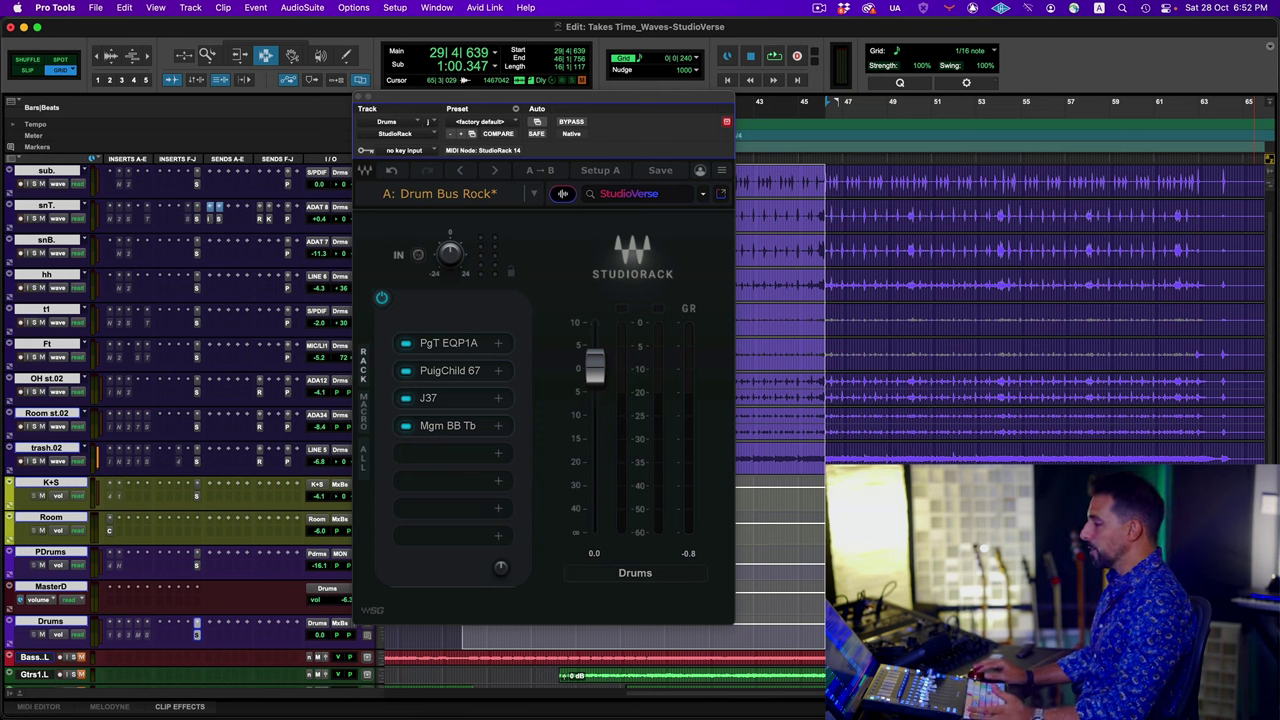
left_click(364, 408)
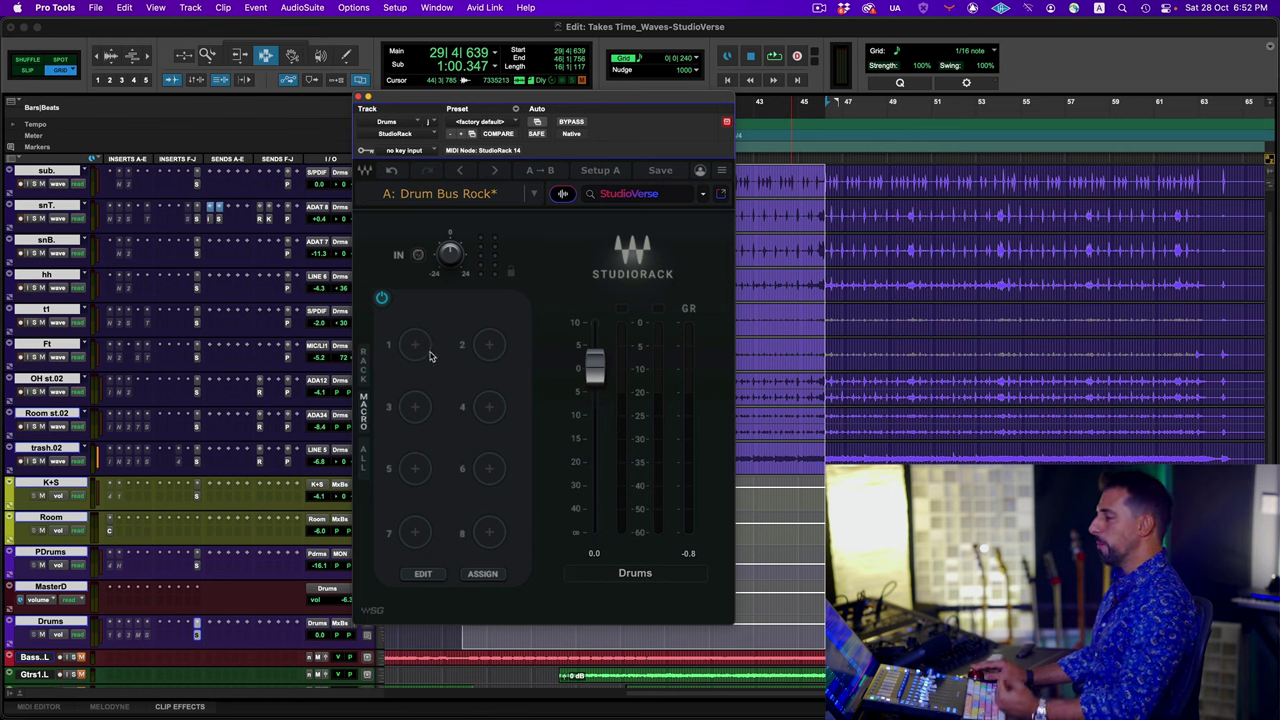
left_click(365, 370)
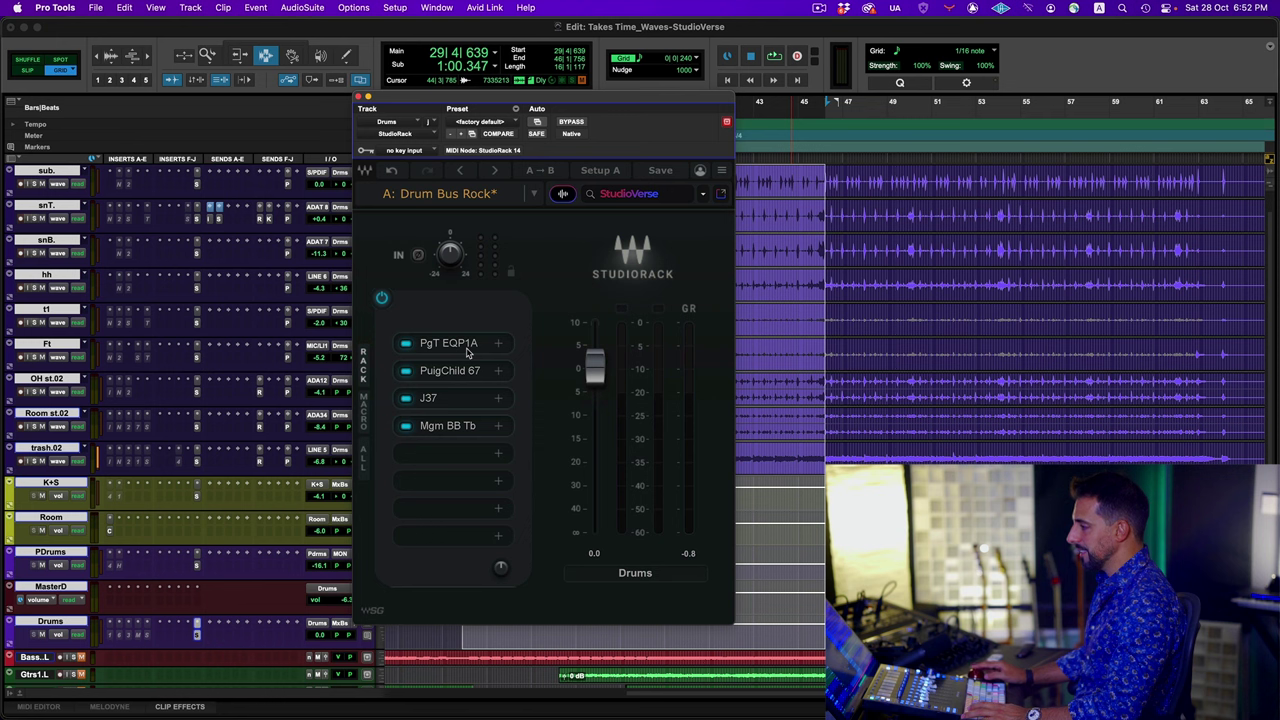
left_click(365, 410)
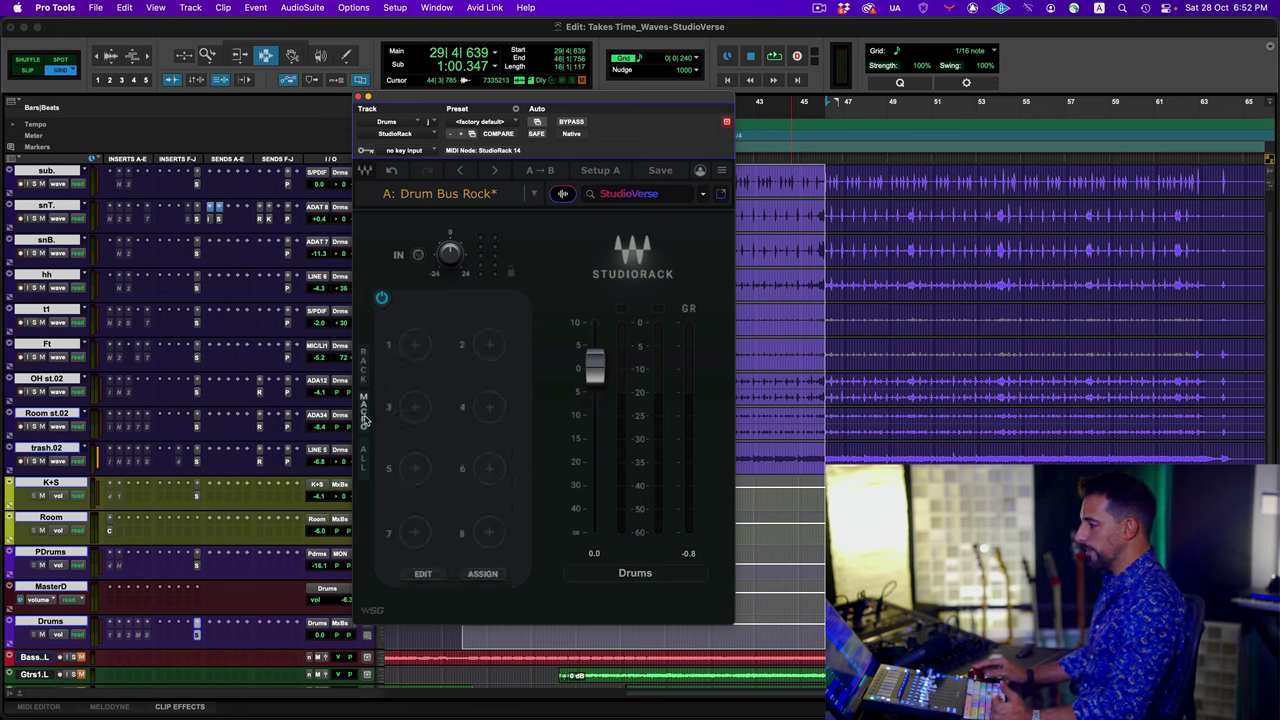
left_click(416, 346)
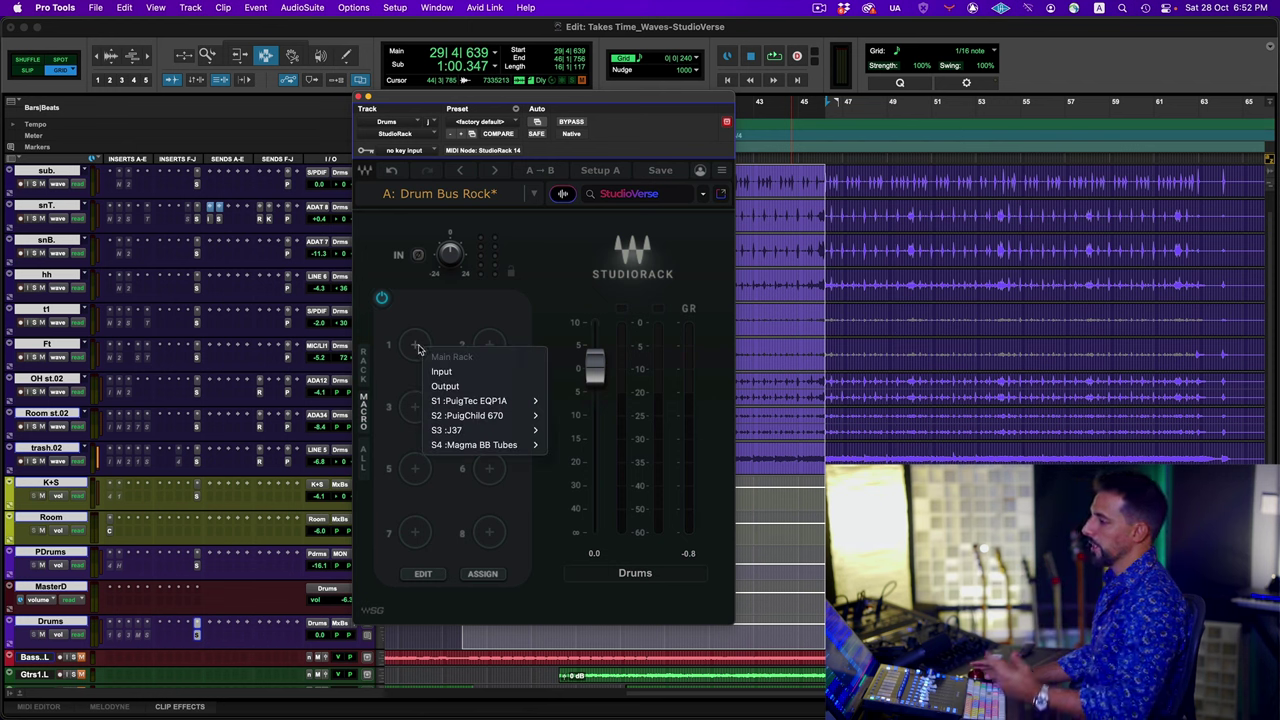
mouse_move(498, 401)
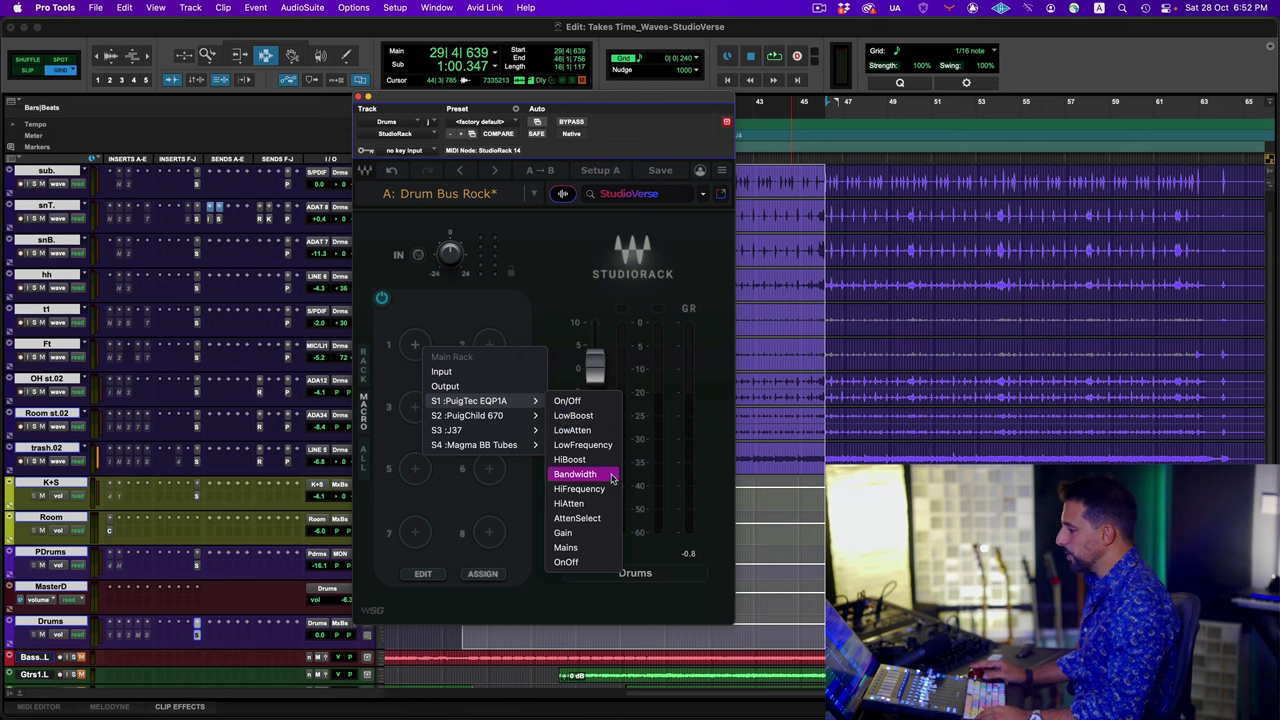
left_click(574, 415)
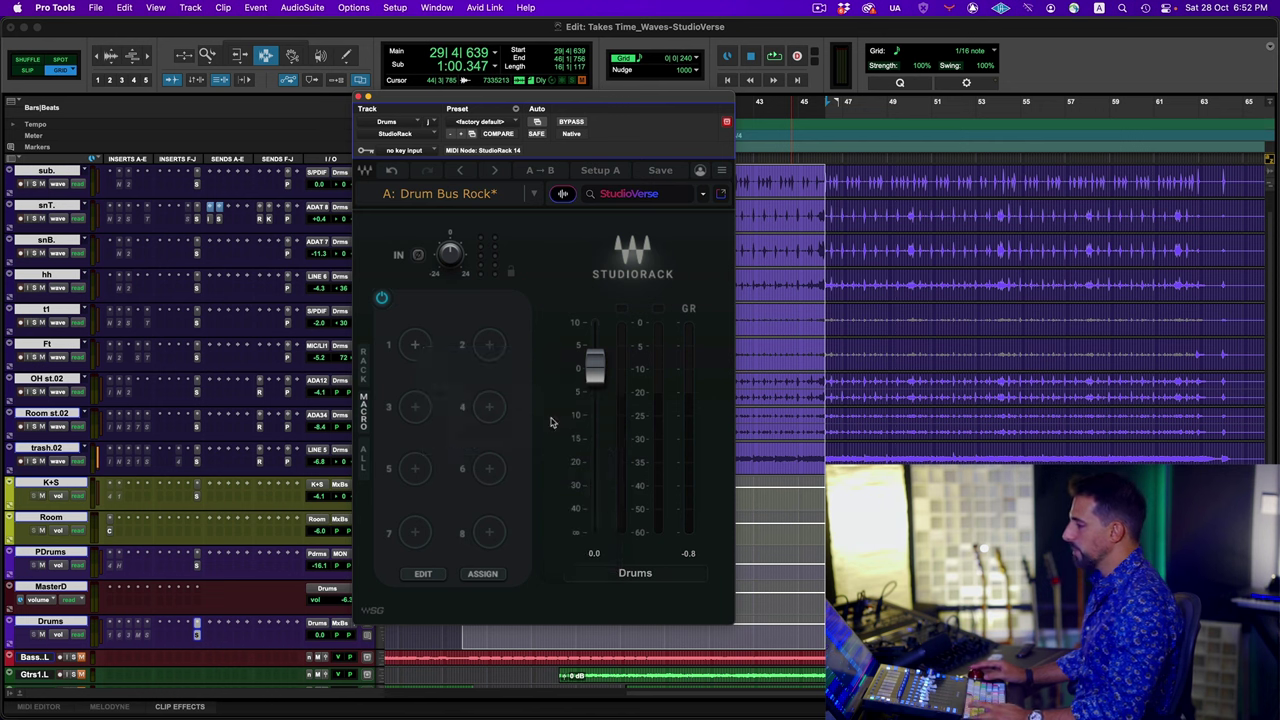
Step: Open the PuigTec EQP1A from the rack, place it beside the macro view, and adjust its low boost with macro 1
left_click(365, 373)
left_click(449, 354)
left_click_drag(500, 128, 705, 106)
left_click(363, 421)
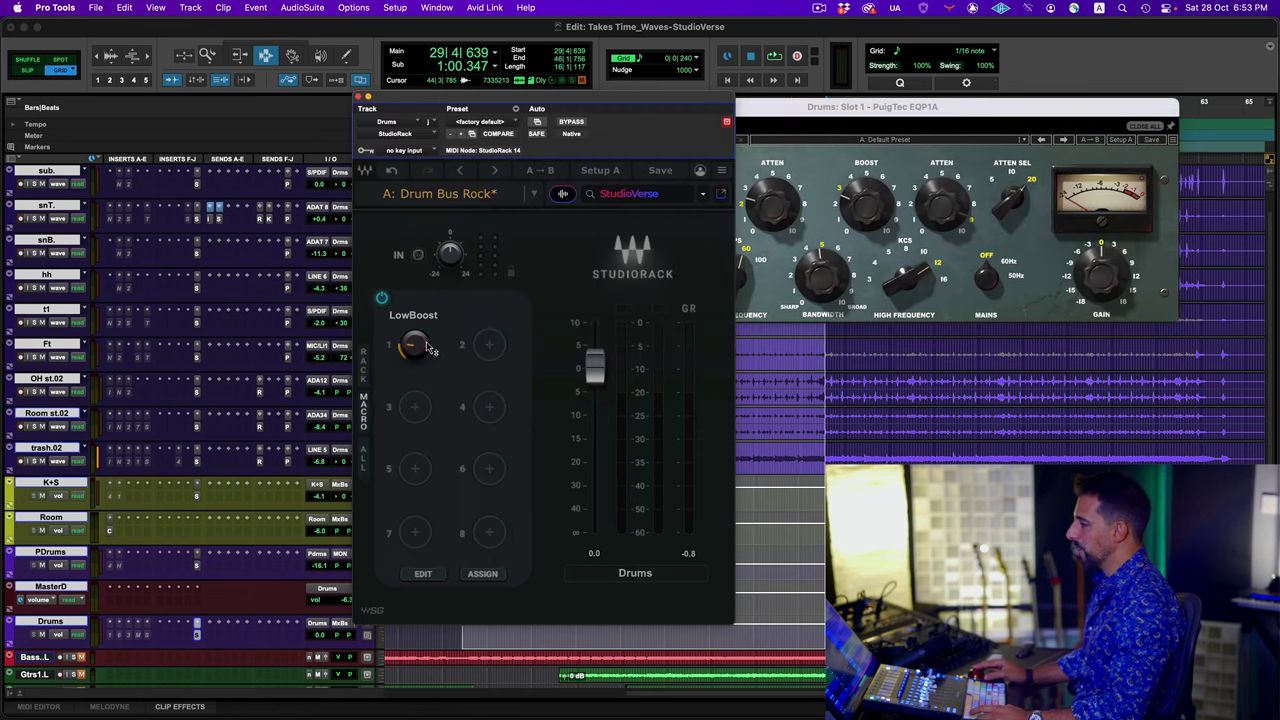
left_click_drag(783, 125, 874, 149)
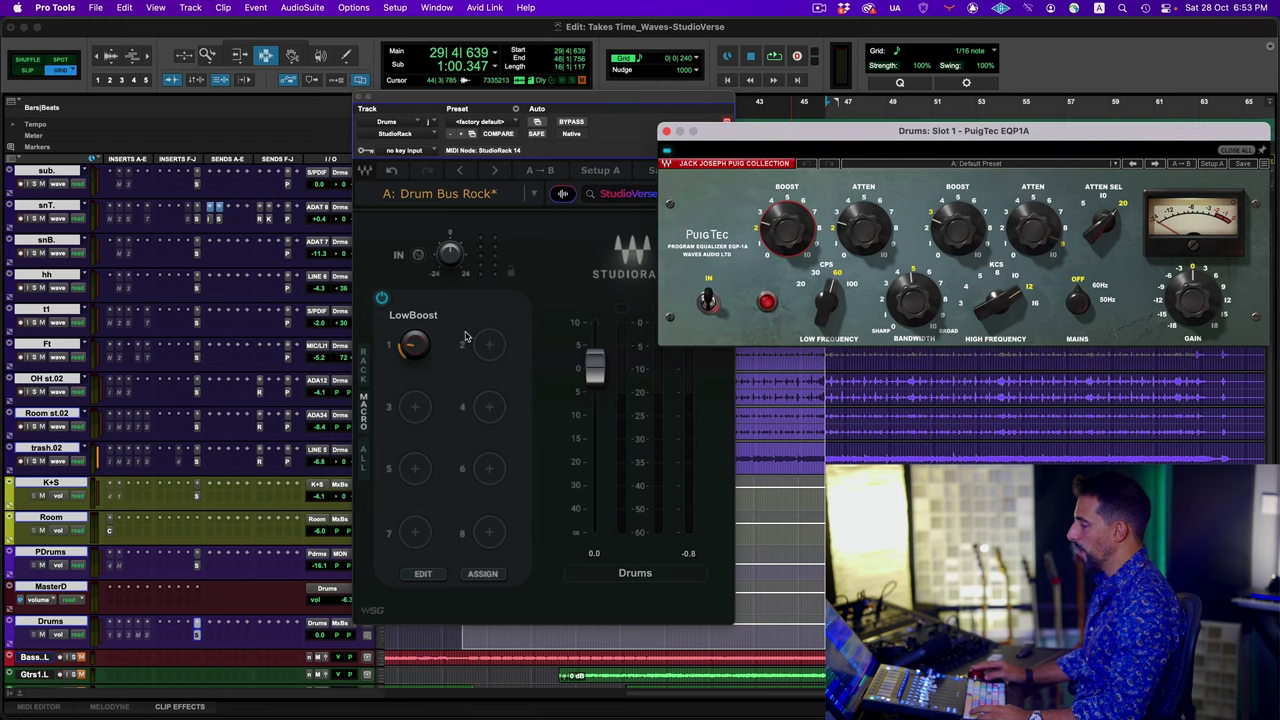
left_click_drag(513, 102, 463, 102)
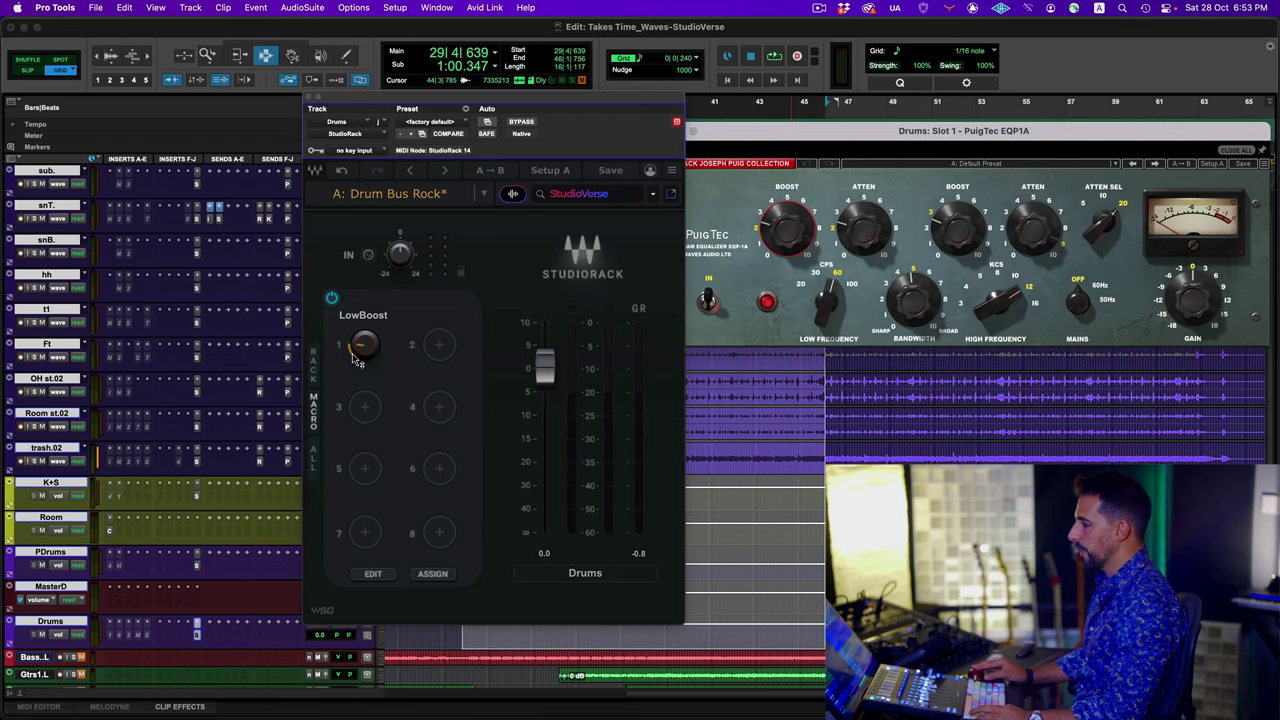
left_click_drag(357, 361, 357, 356)
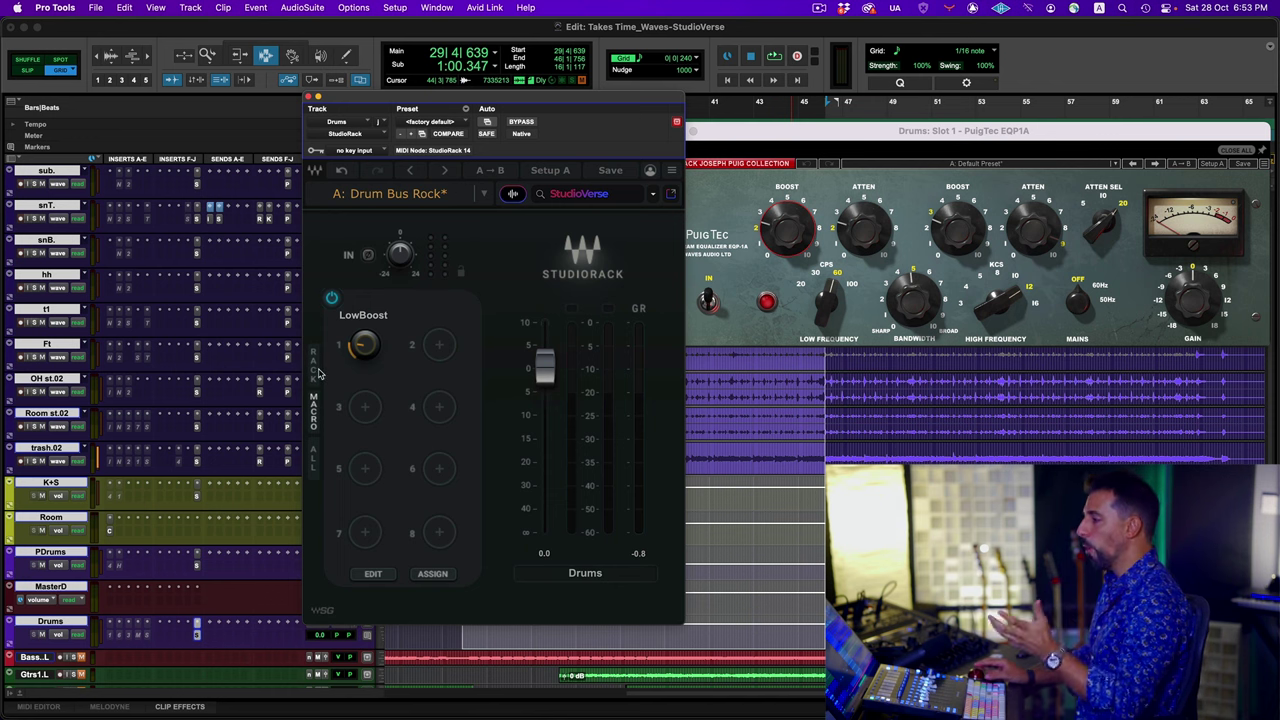
Step: Show the assignment options of the LowBoost macro, open it for editing, and view the combined rack and macro layout
right_click(366, 356)
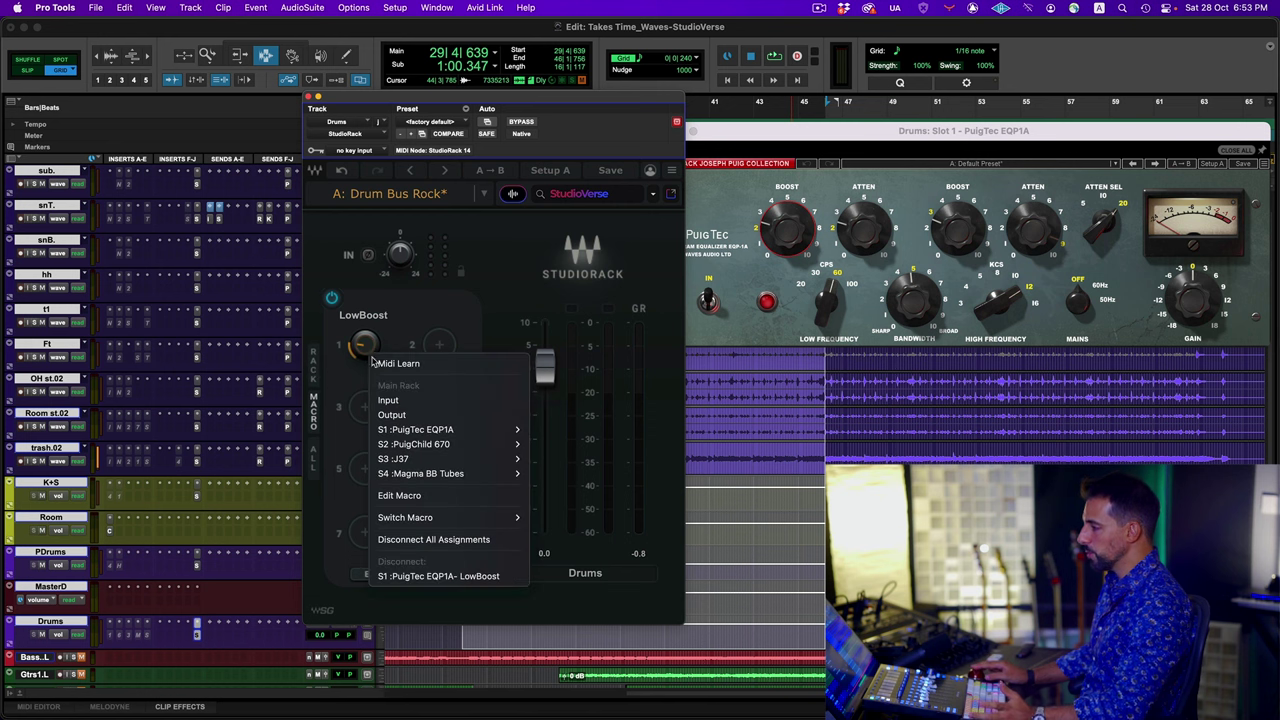
left_click(428, 496)
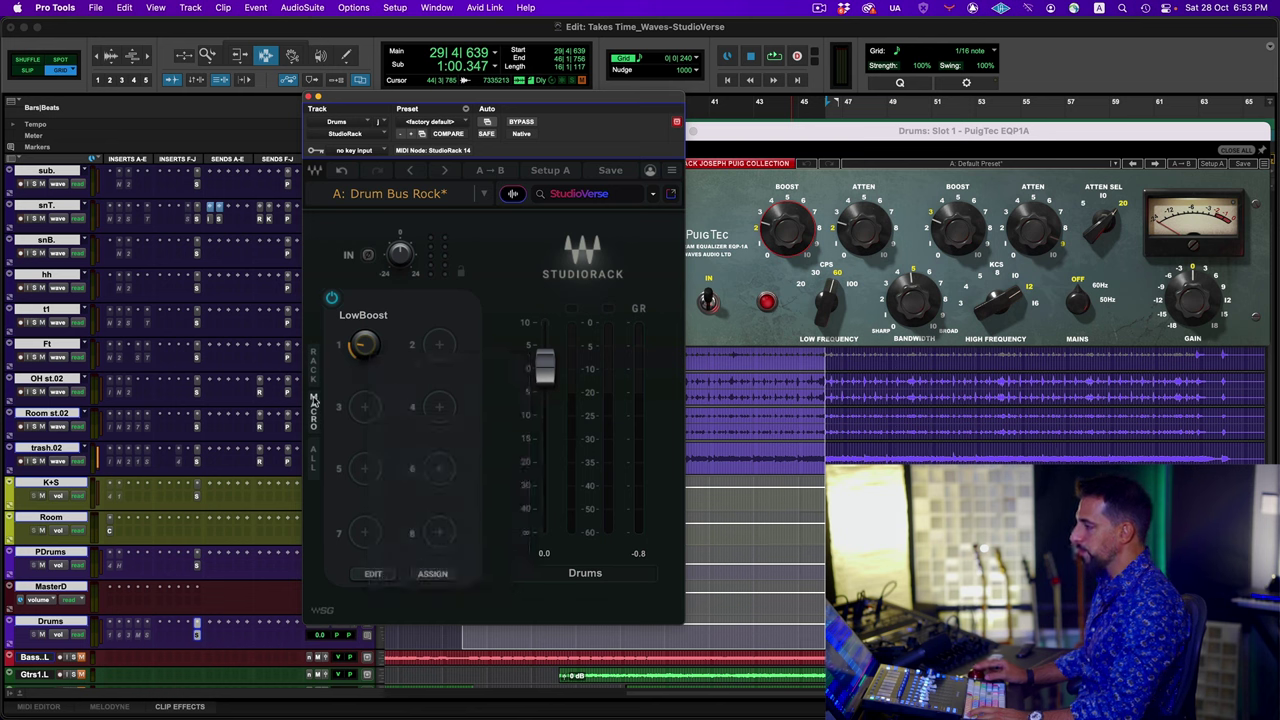
left_click(313, 463)
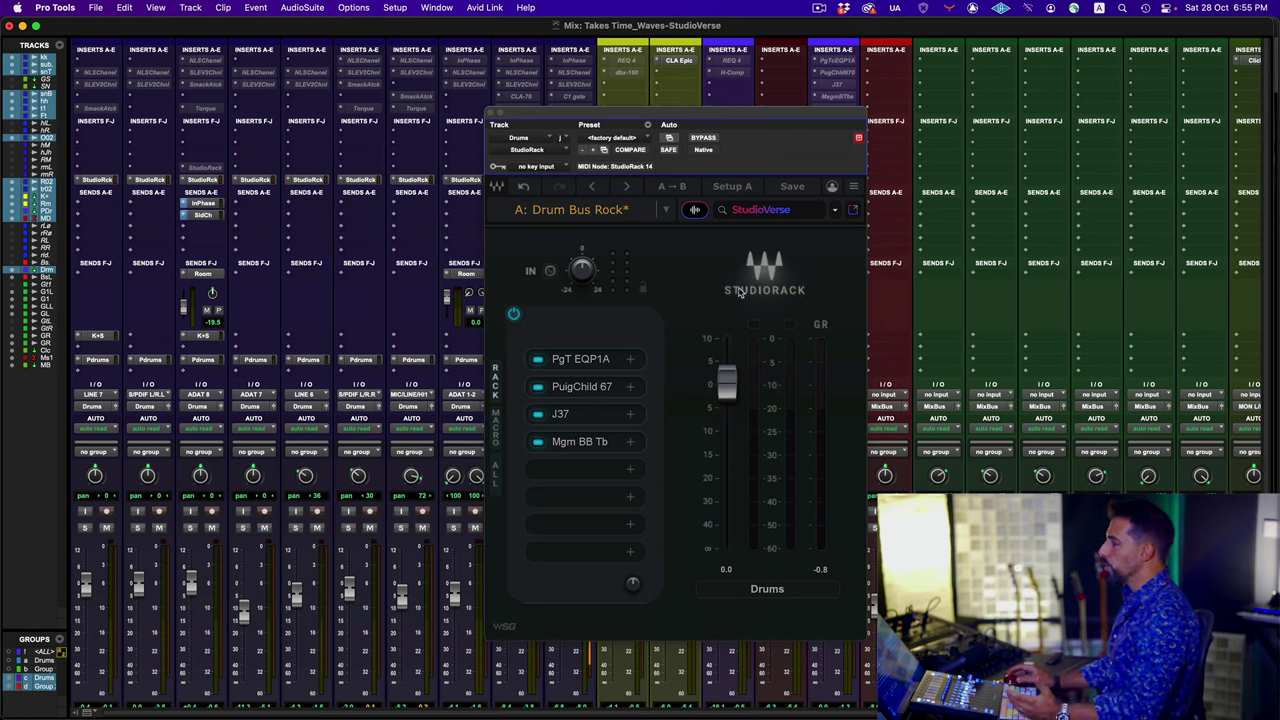
Step: Open the StudioVerse profile of the signed-in account in Chrome and look over the creator's details
left_click(832, 188)
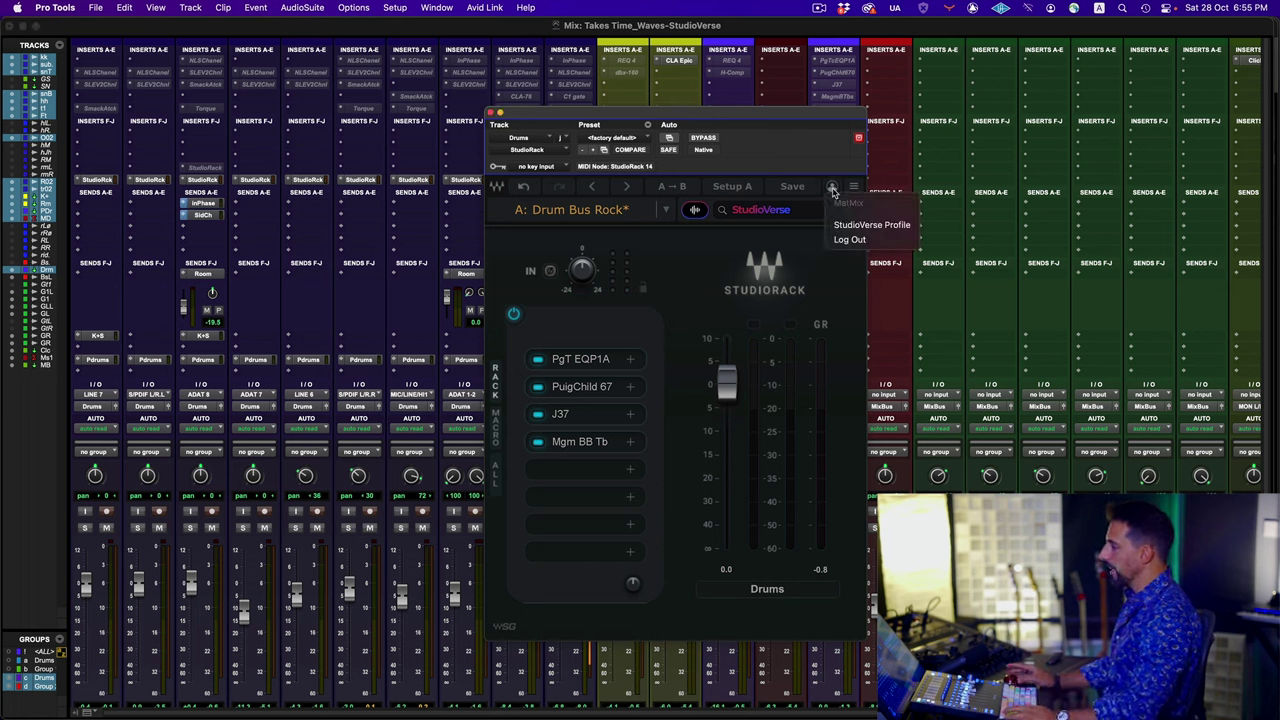
left_click(870, 225)
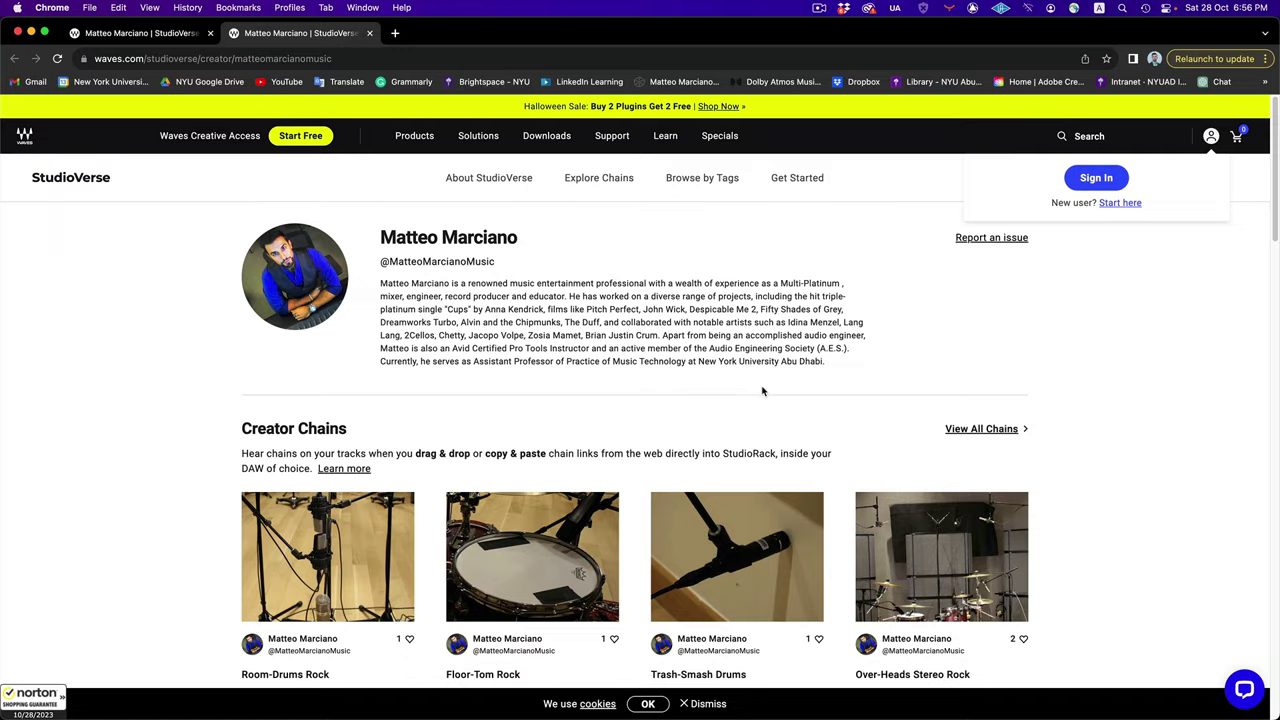
scroll(762, 391, "down", 5)
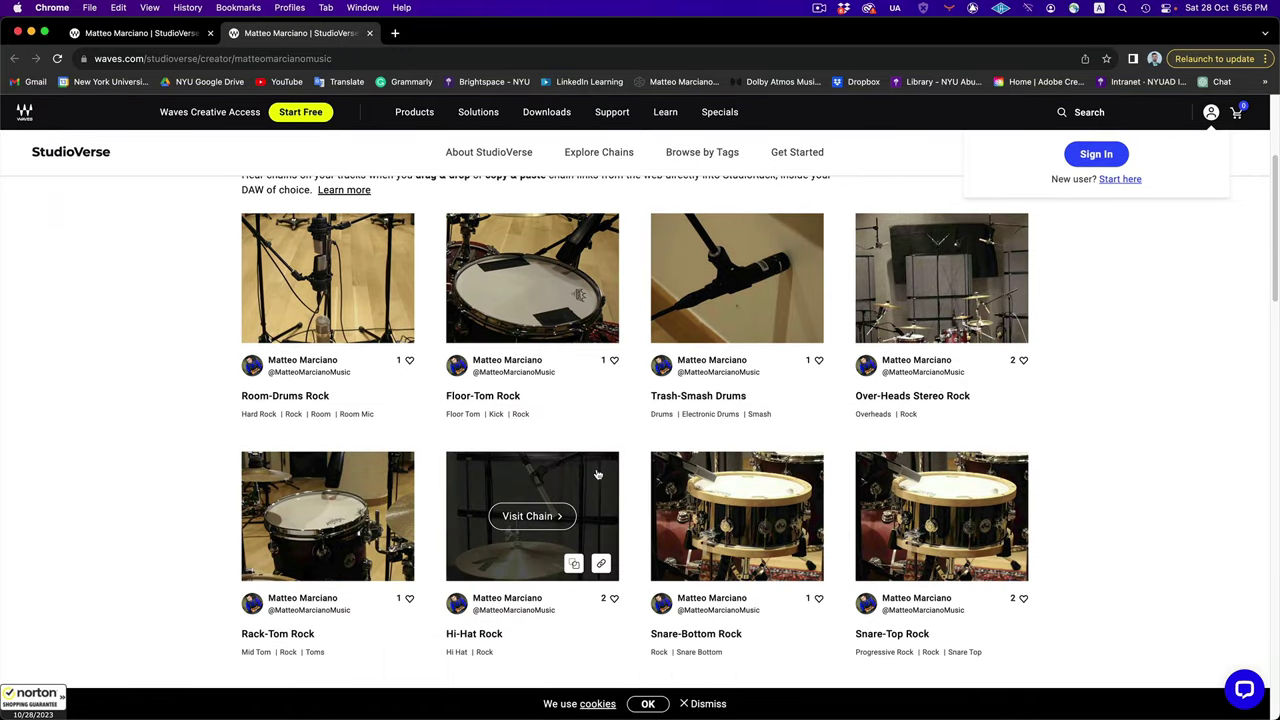
scroll(597, 473, "up", 5)
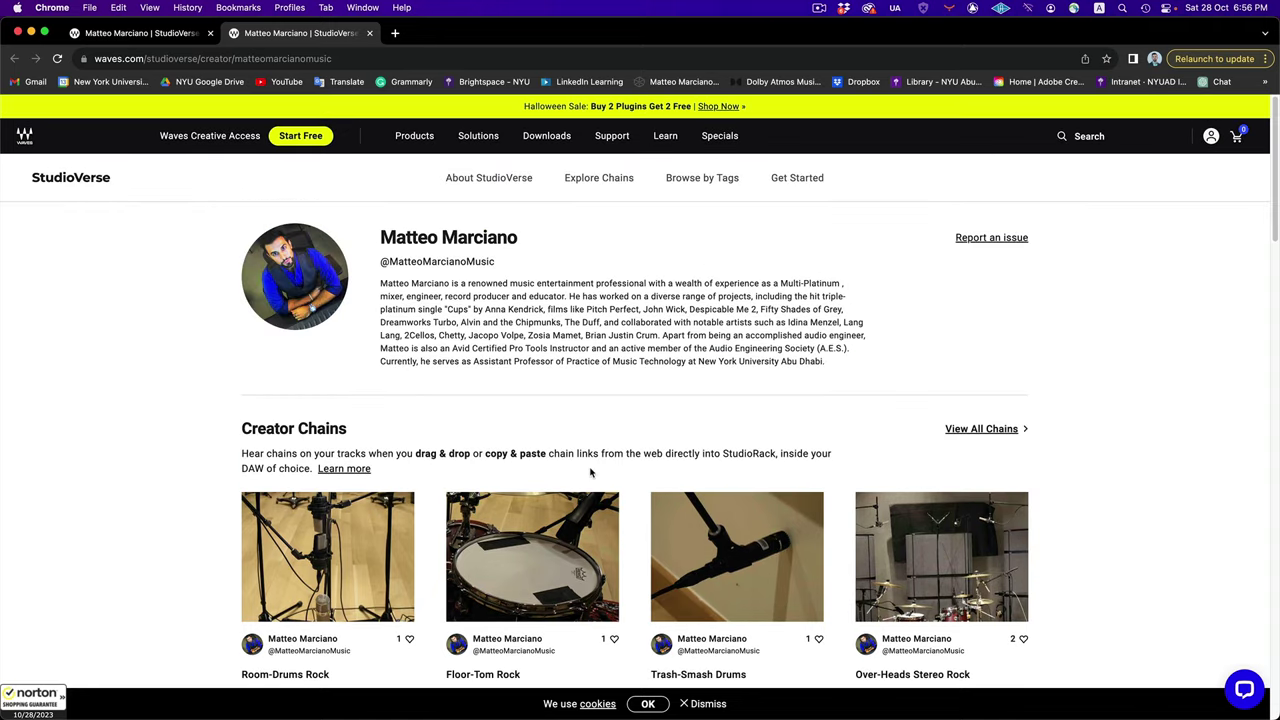
left_click_drag(502, 266, 420, 236)
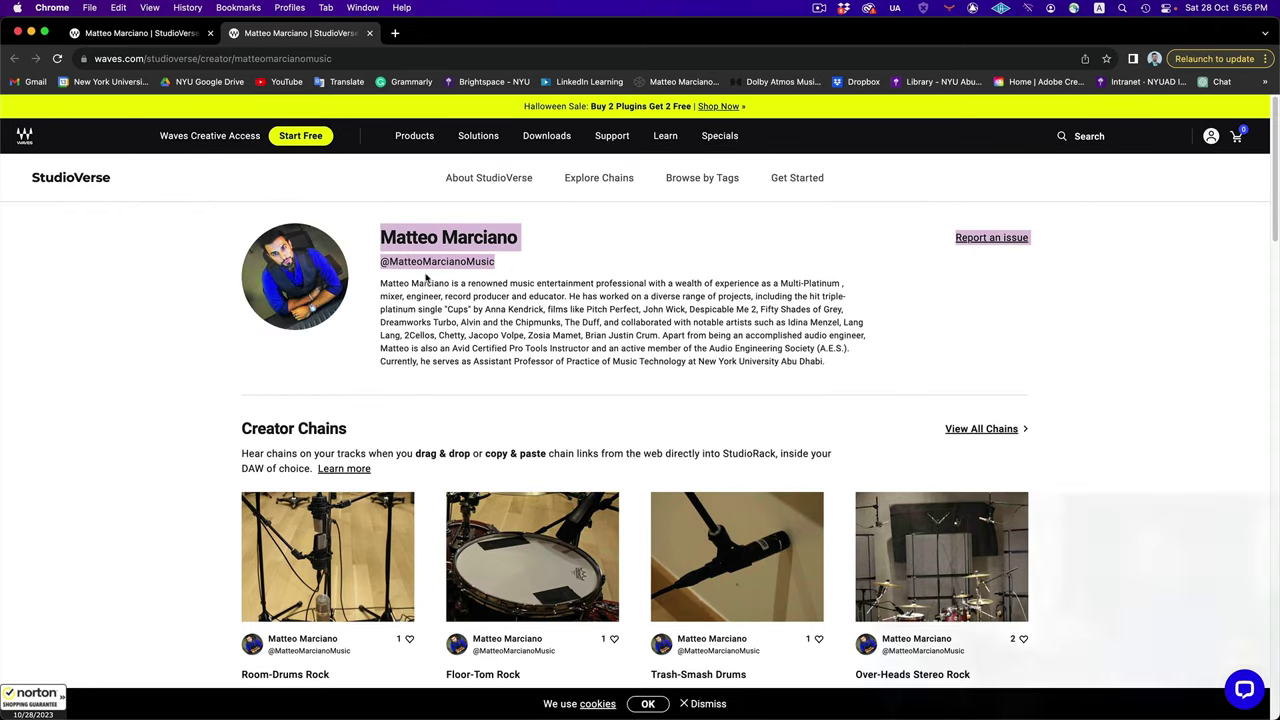
left_click(483, 280)
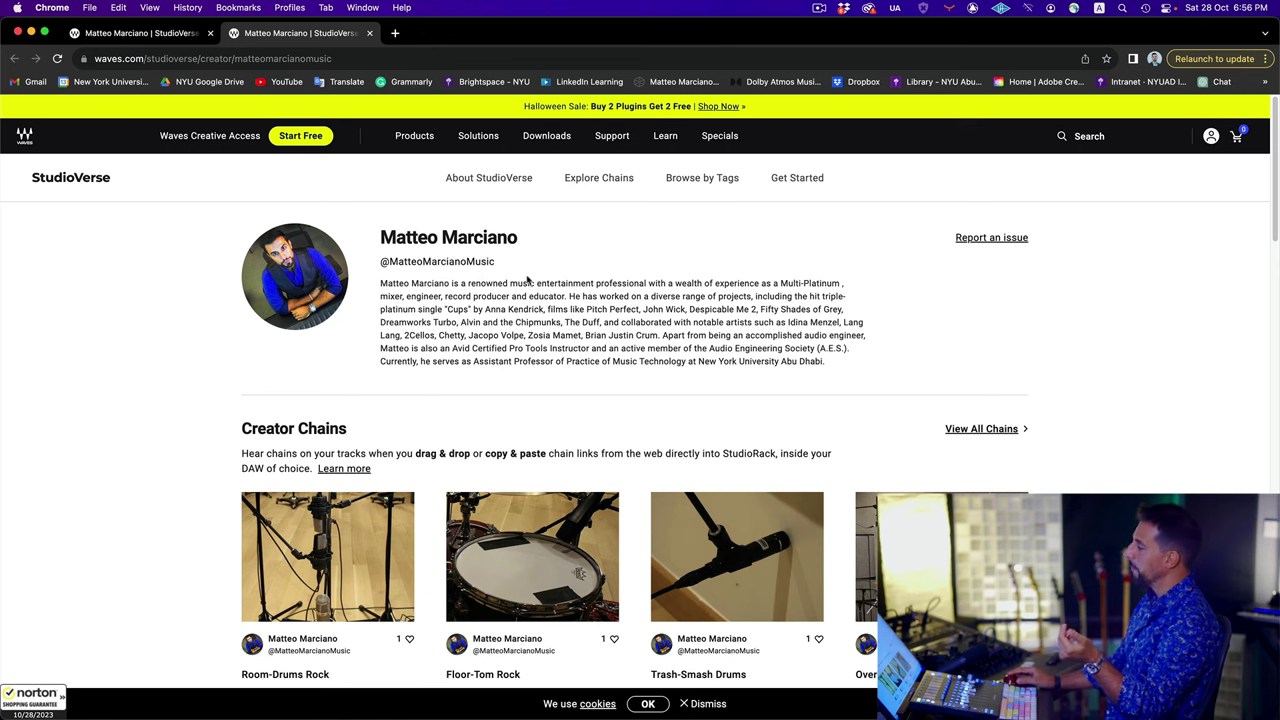
Step: Look through the drum chains listed under Creator Chains on the StudioVerse profile page
scroll(635, 346, "down", 1)
scroll(635, 346, "down", 3)
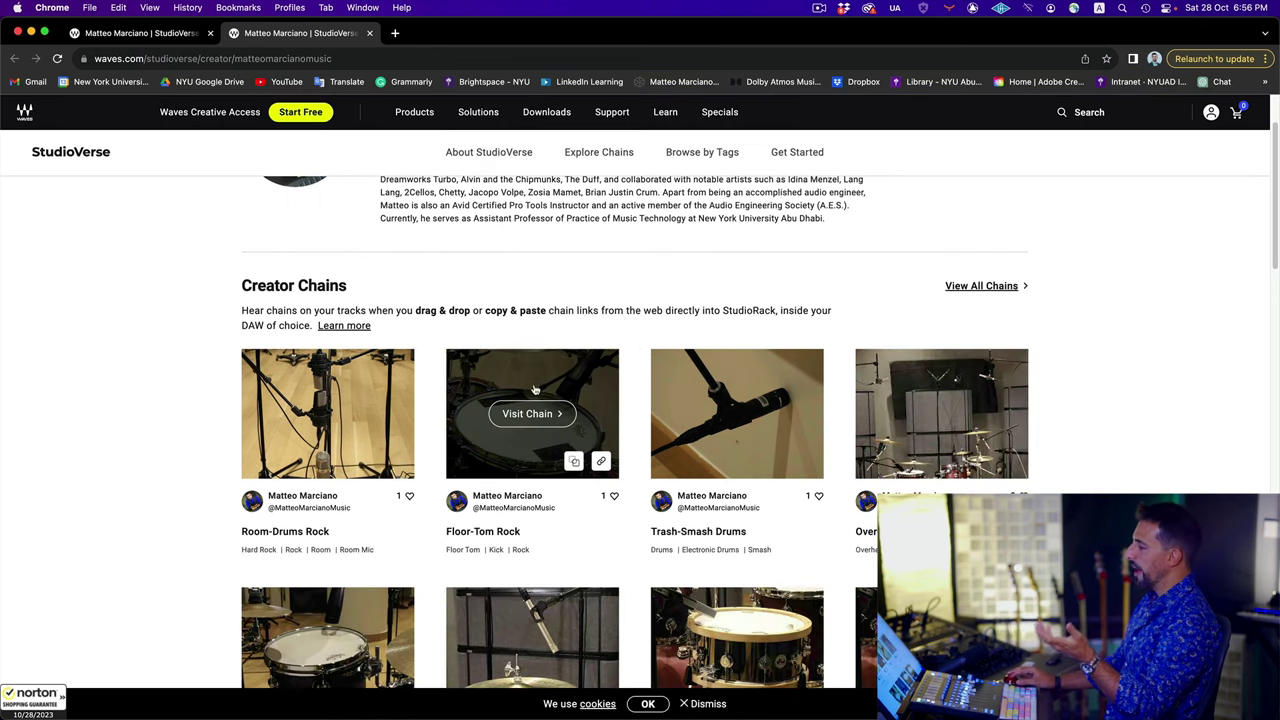
scroll(745, 414, "down", 8)
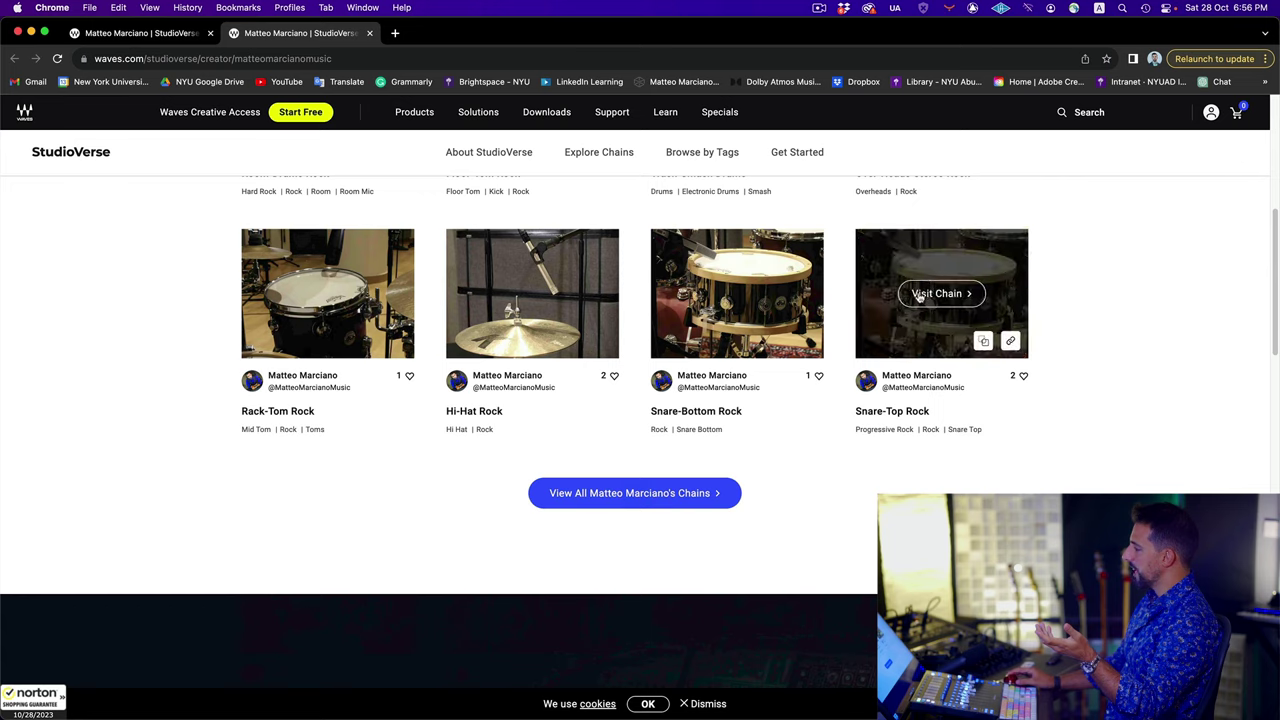
scroll(648, 366, "up", 12)
scroll(648, 366, "down", 8)
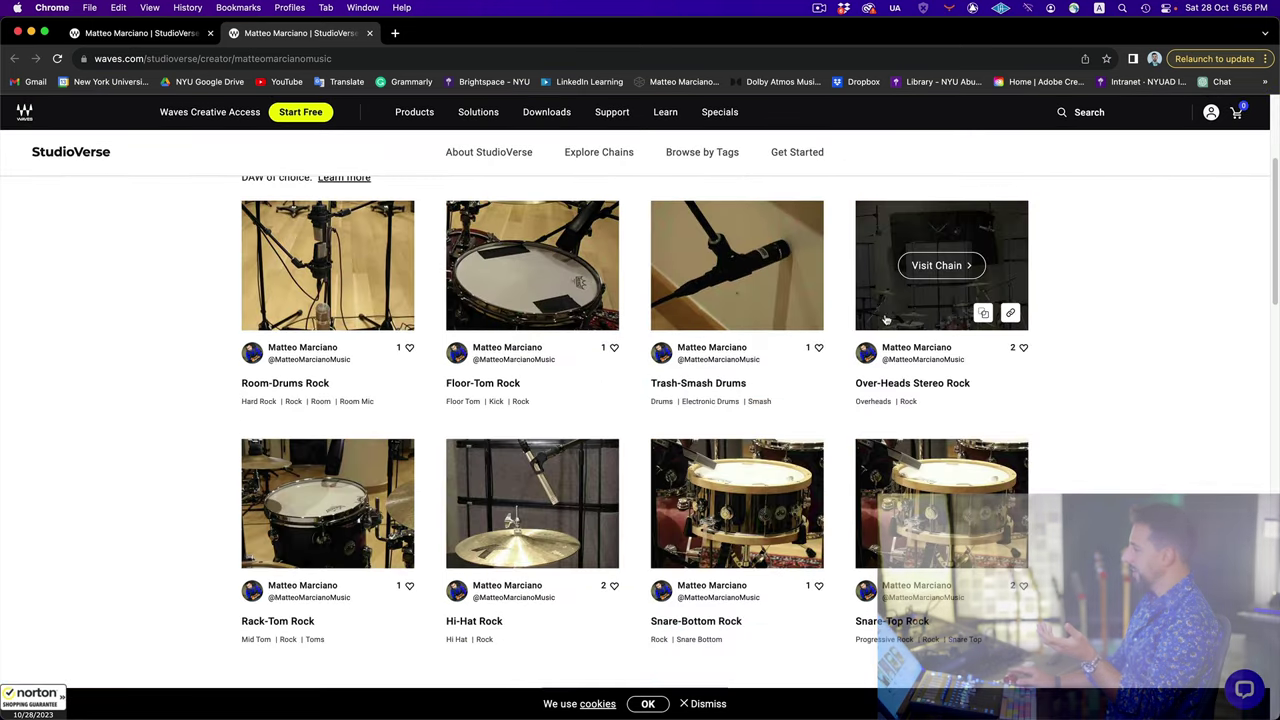
scroll(893, 440, "down", 2)
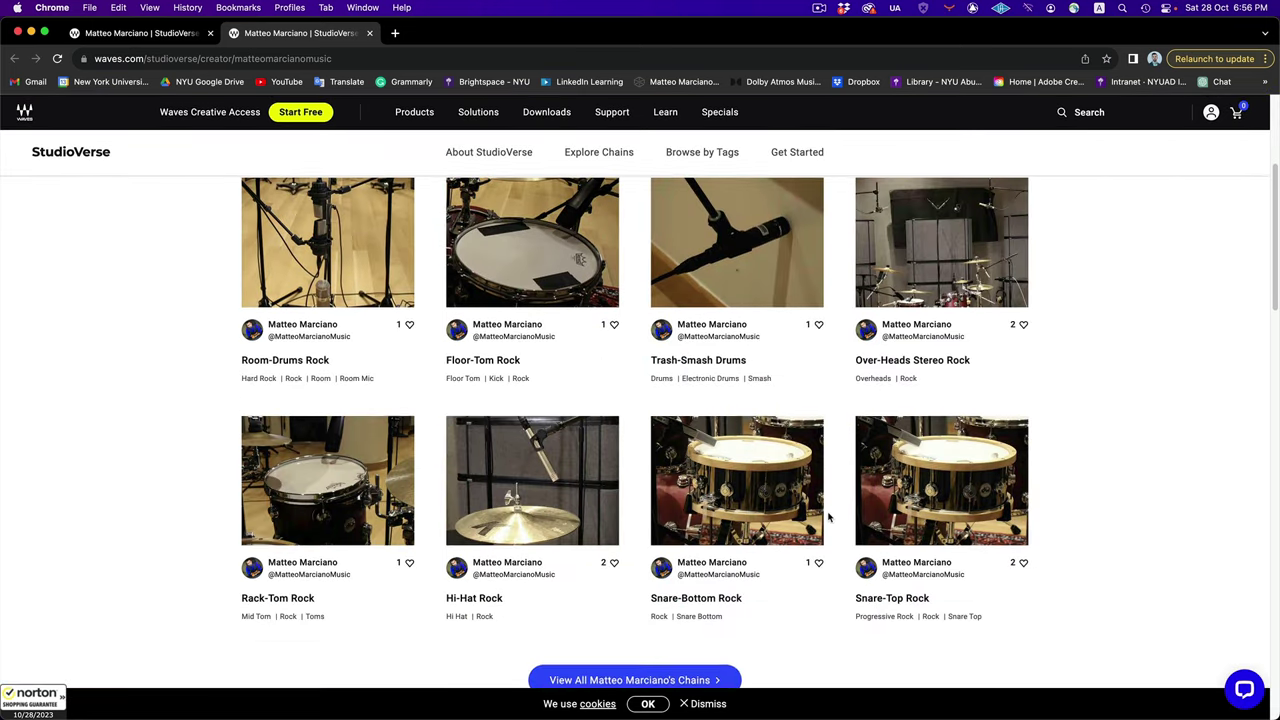
Step: View all of the creator's chains, open the Drum Bus Rock chain page, and look over its sharing options and featured plug-ins
left_click(657, 649)
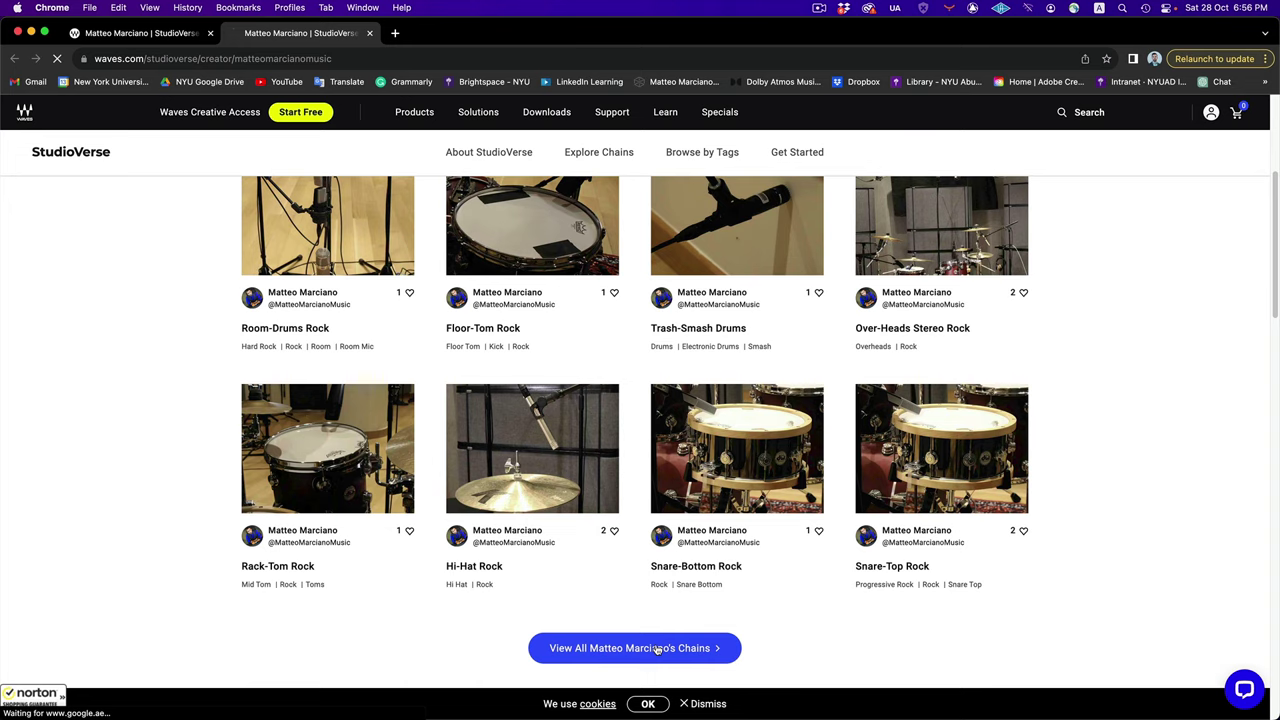
scroll(529, 471, "down", 8)
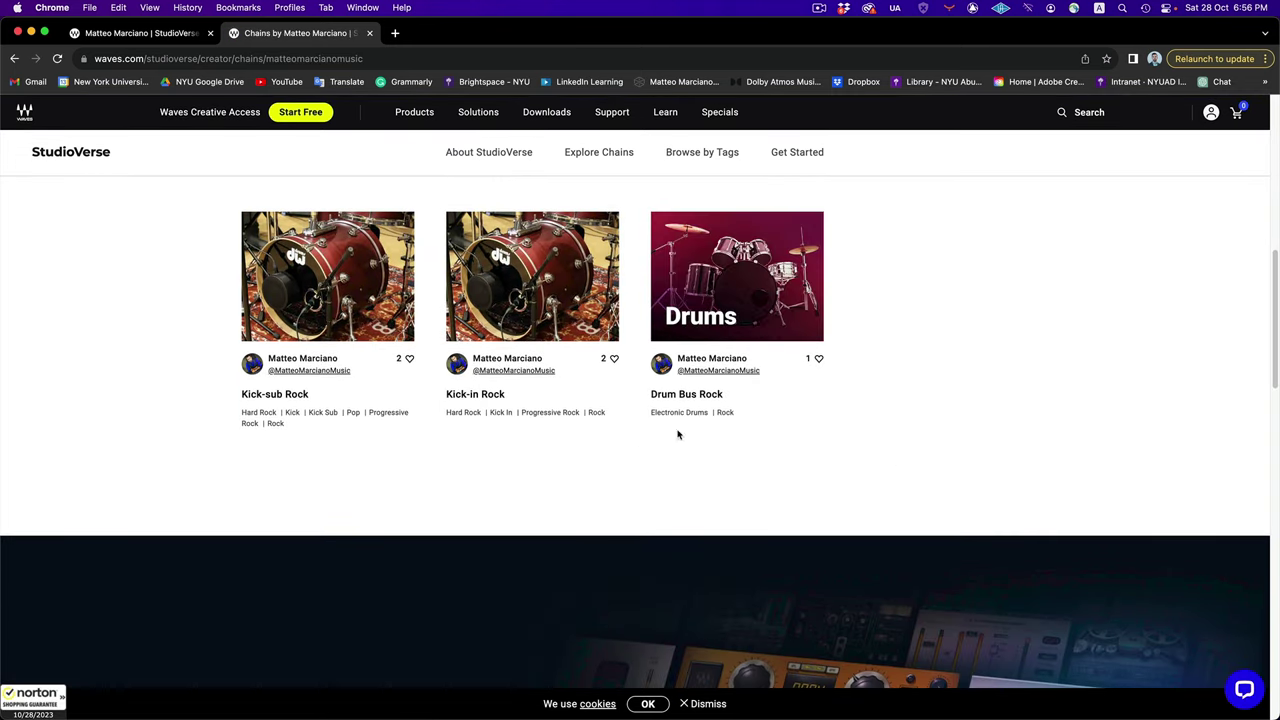
left_click(685, 394)
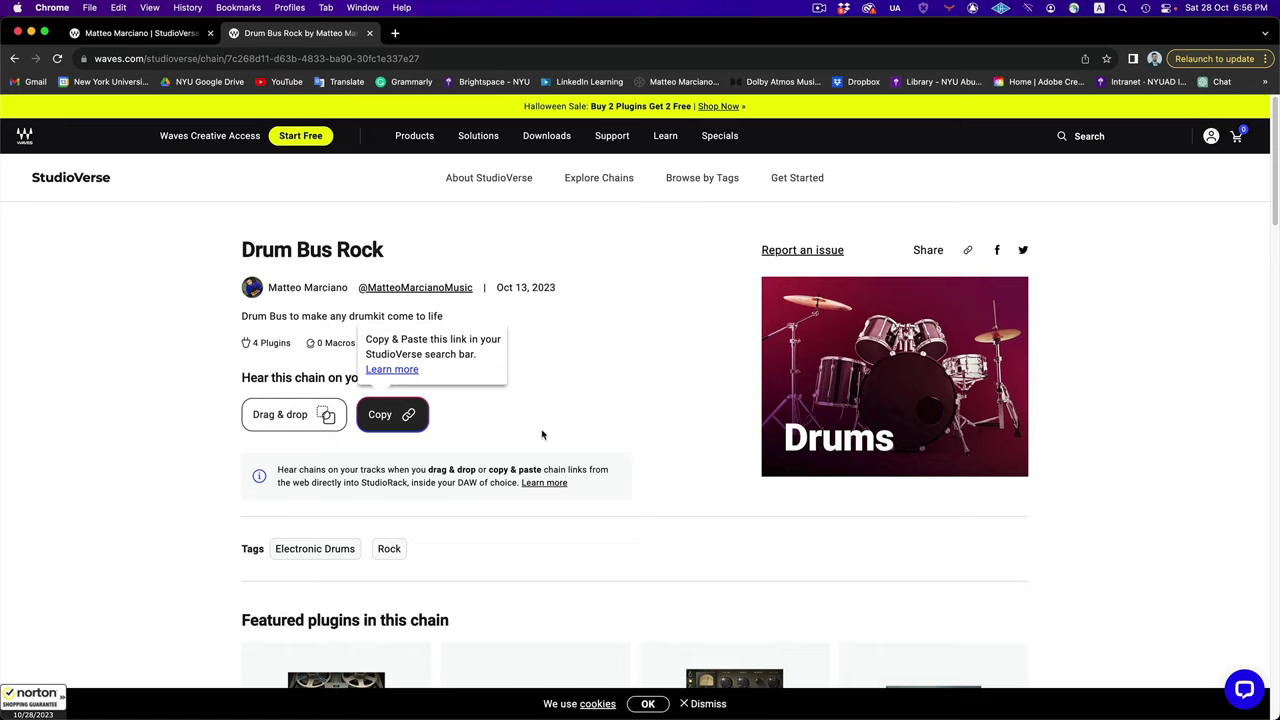
scroll(542, 434, "down", 1)
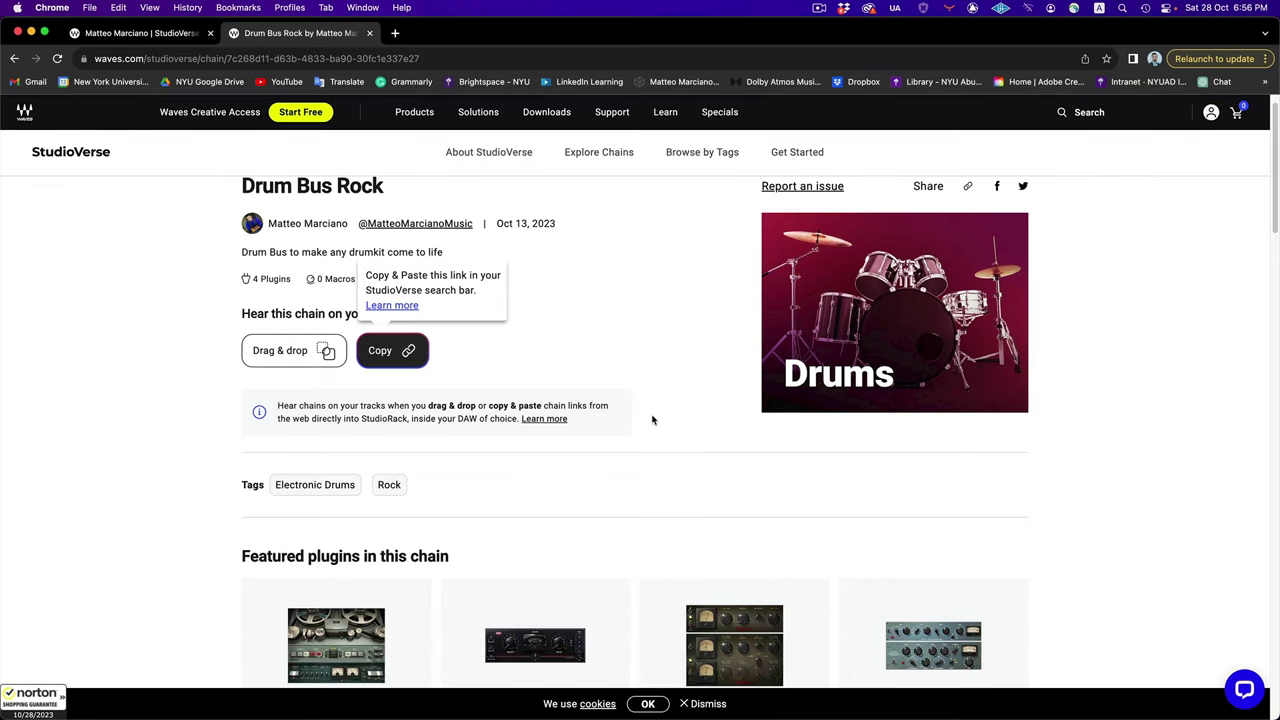
scroll(570, 343, "up", 1)
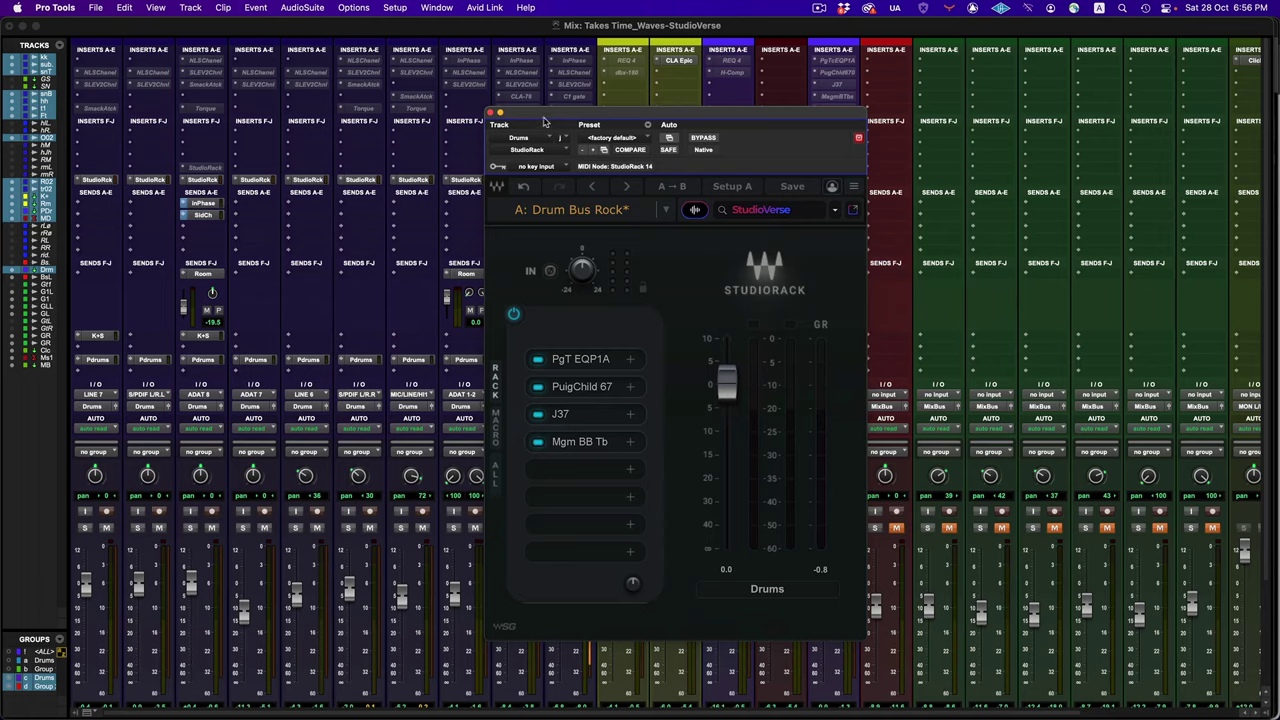
Step: Back in Pro Tools, close and reopen the Drums bus StudioRack and reposition its window over the mixer
left_click(500, 113)
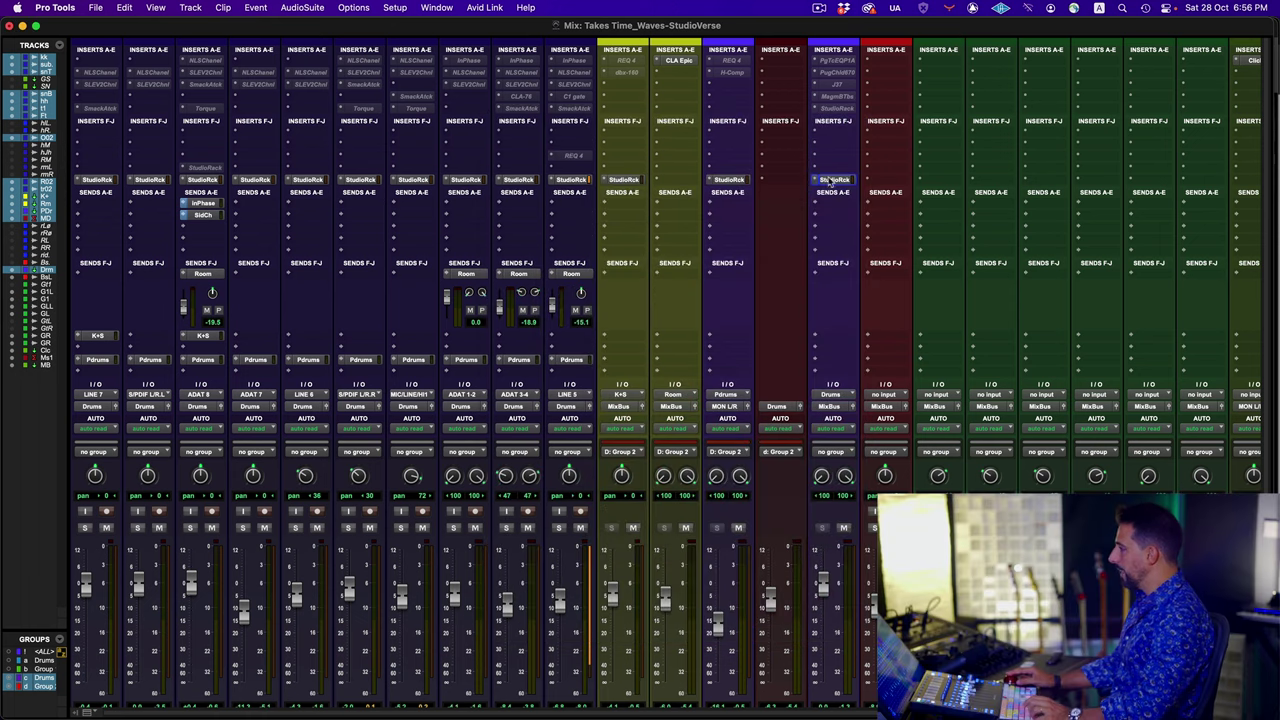
left_click(838, 182)
left_click_drag(810, 111, 789, 106)
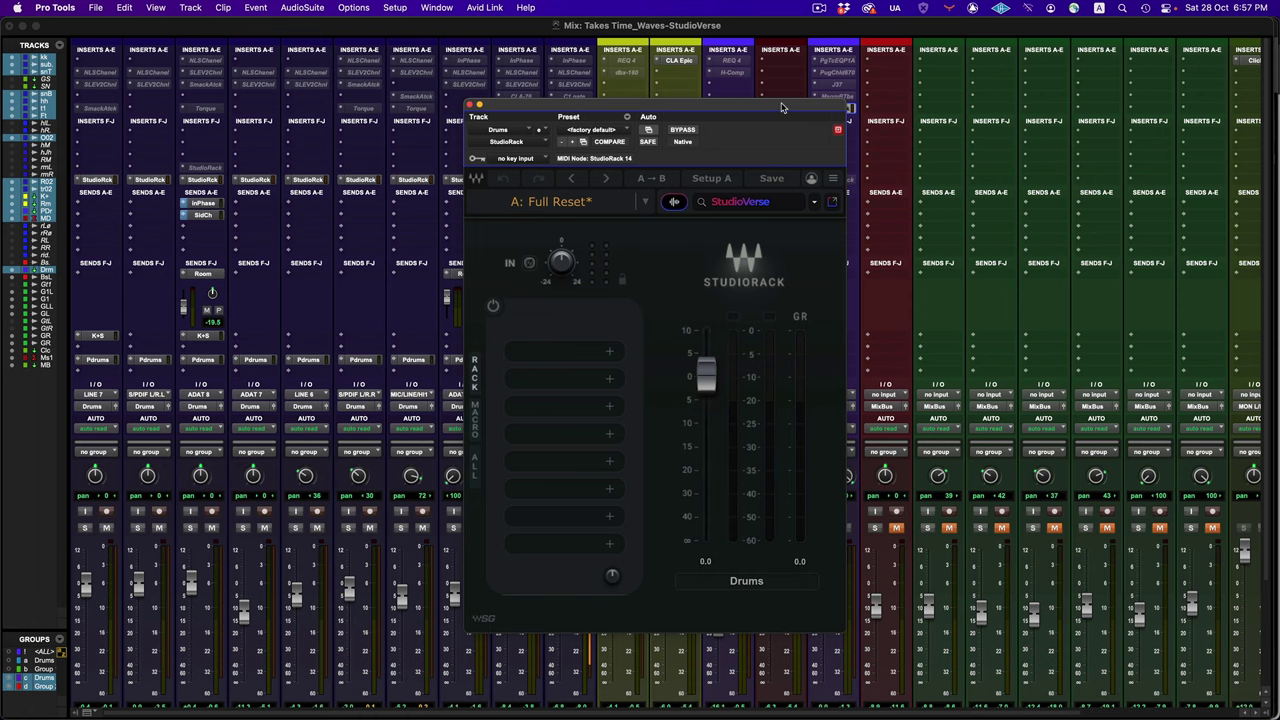
Step: Move the StudioRack window over the mixer, check the Edit window, and get StudioVerse chain suggestions based on the Drums bus audio
left_click_drag(783, 107, 741, 97)
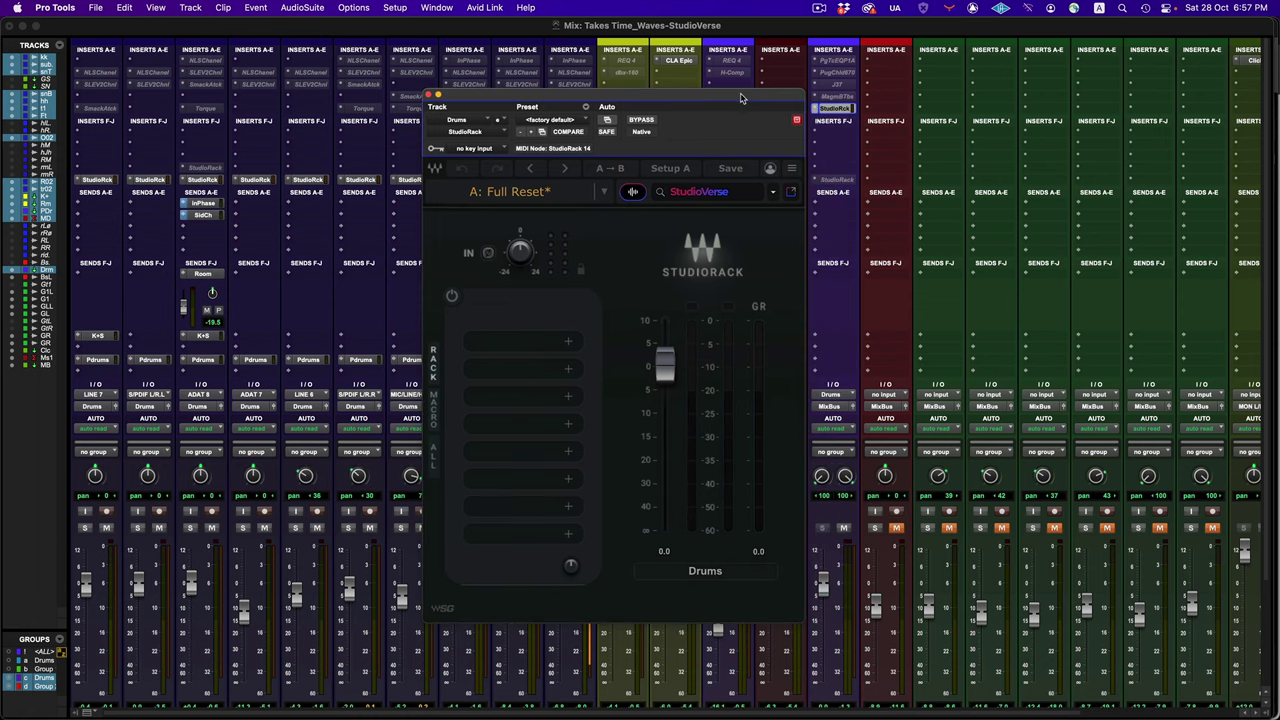
key("super+equal")
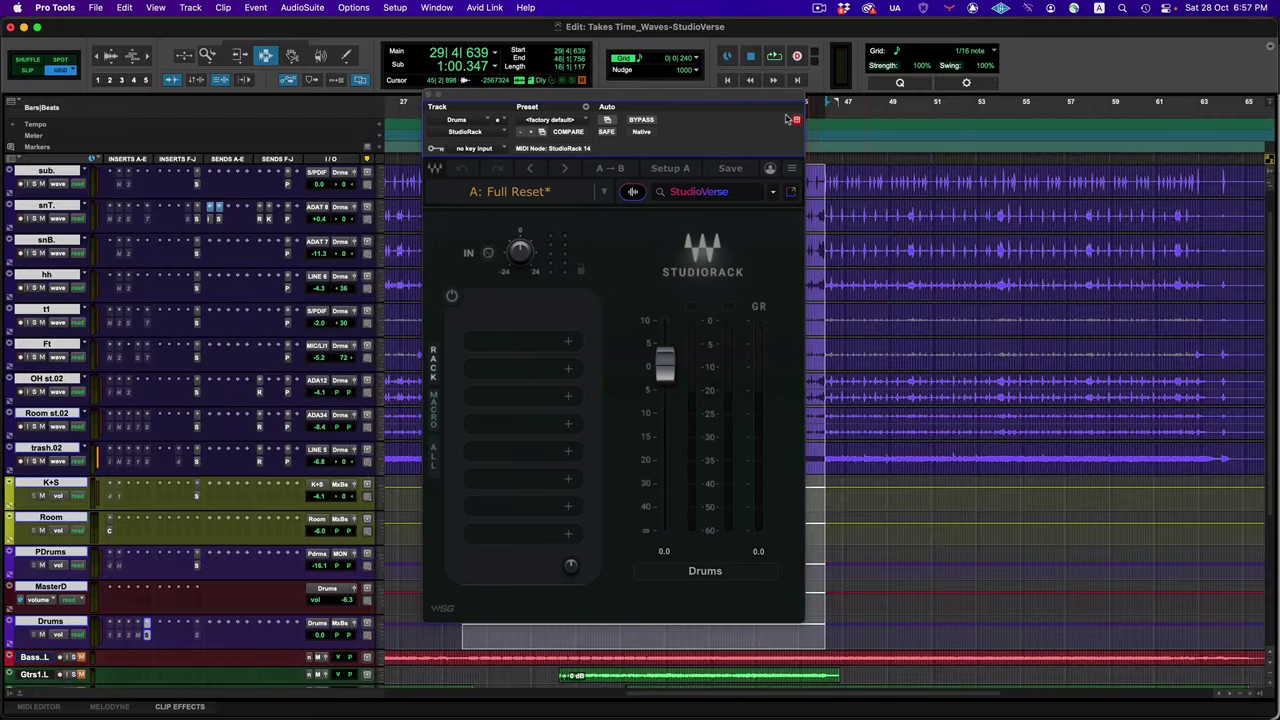
key("super+equal")
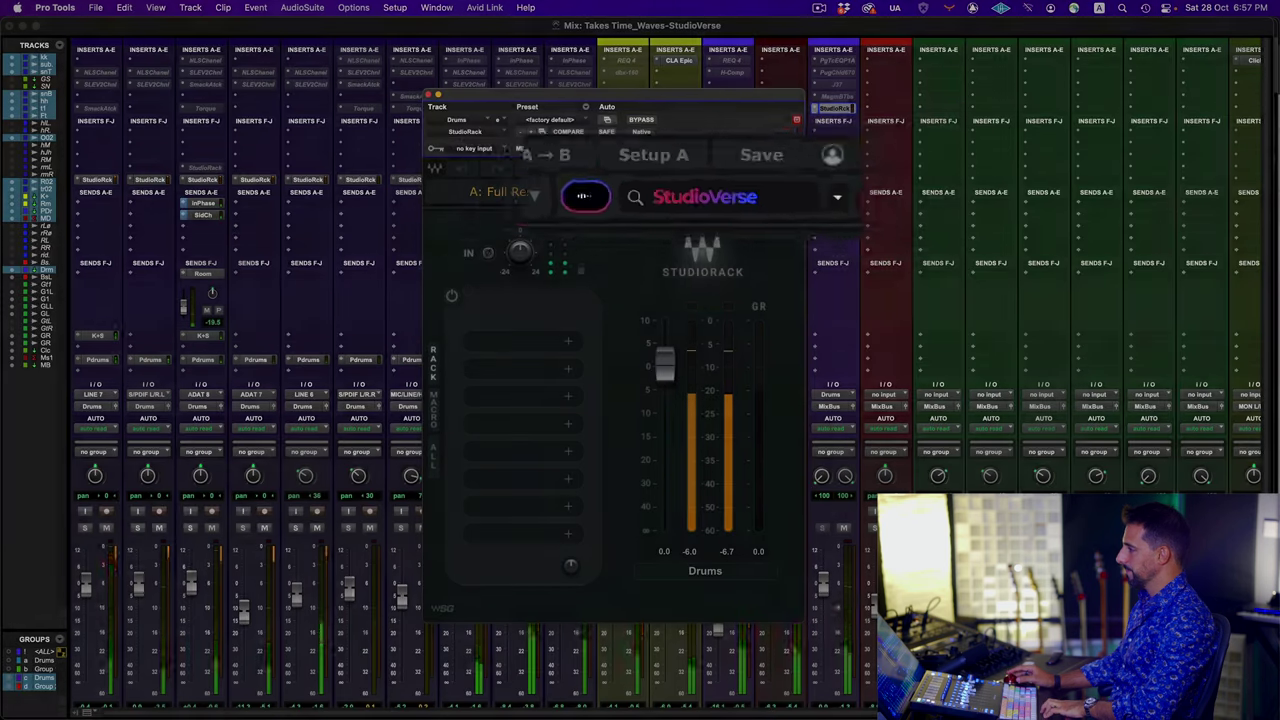
left_click(632, 191)
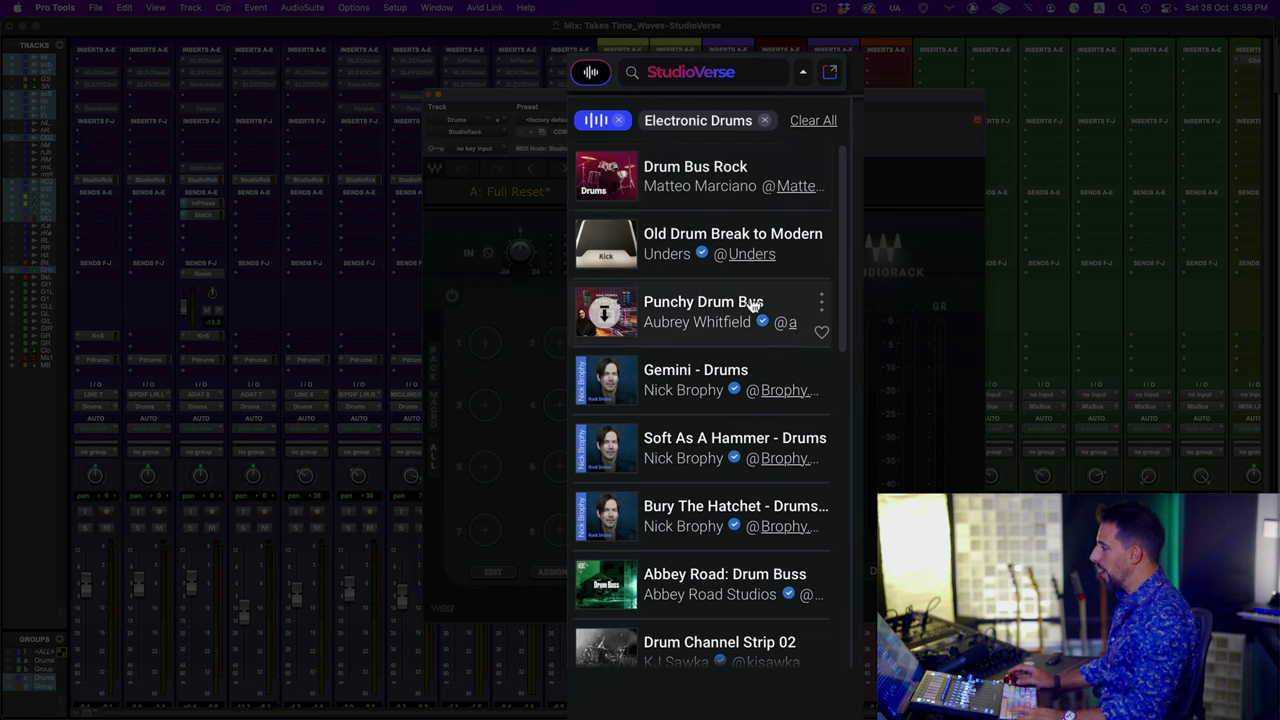
Step: Look through the StudioVerse chains suggested for the Drums bus under the Electronic Drums tag
scroll(745, 335, "down", 3)
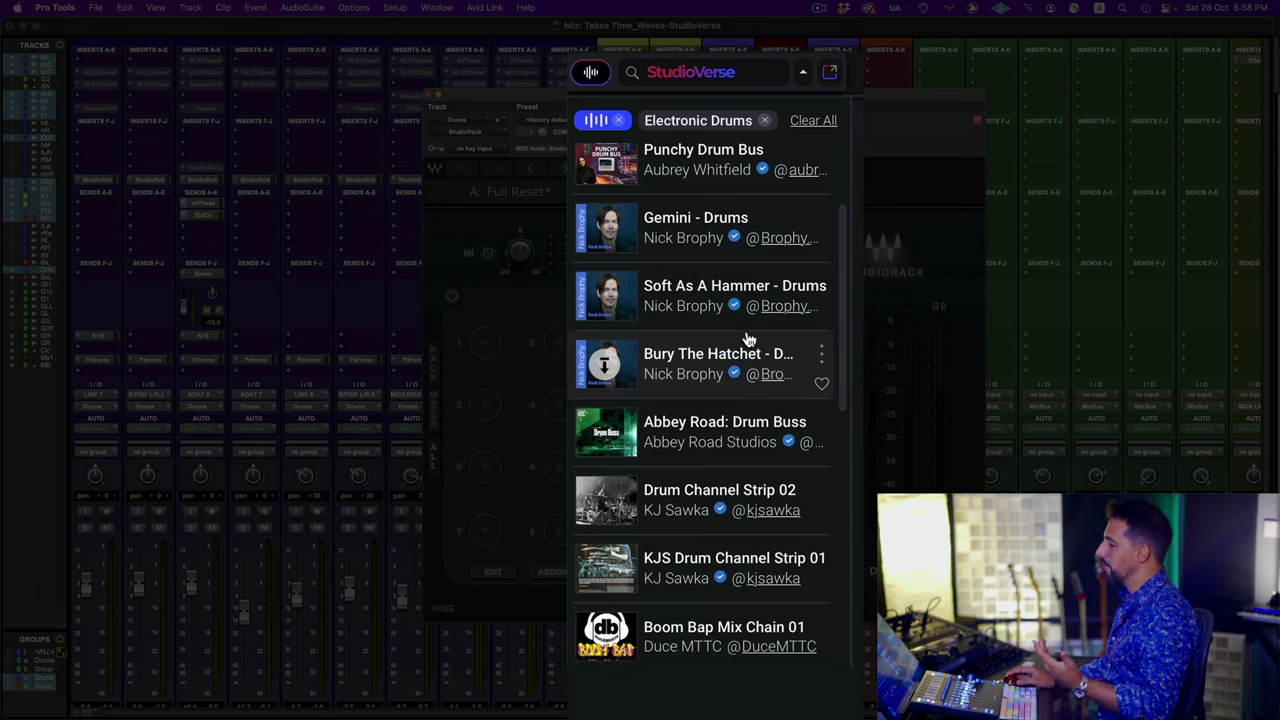
scroll(745, 340, "down", 2)
scroll(737, 390, "down", 6)
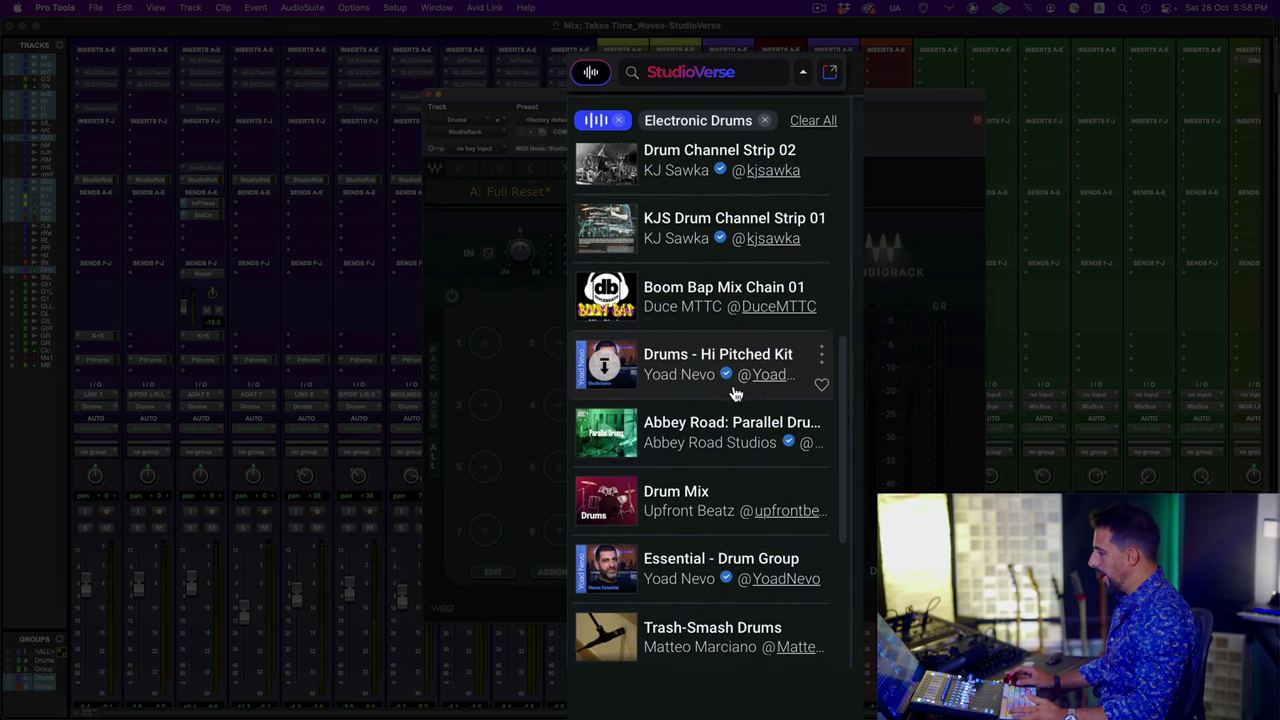
scroll(735, 390, "down", 7)
scroll(733, 390, "down", 10)
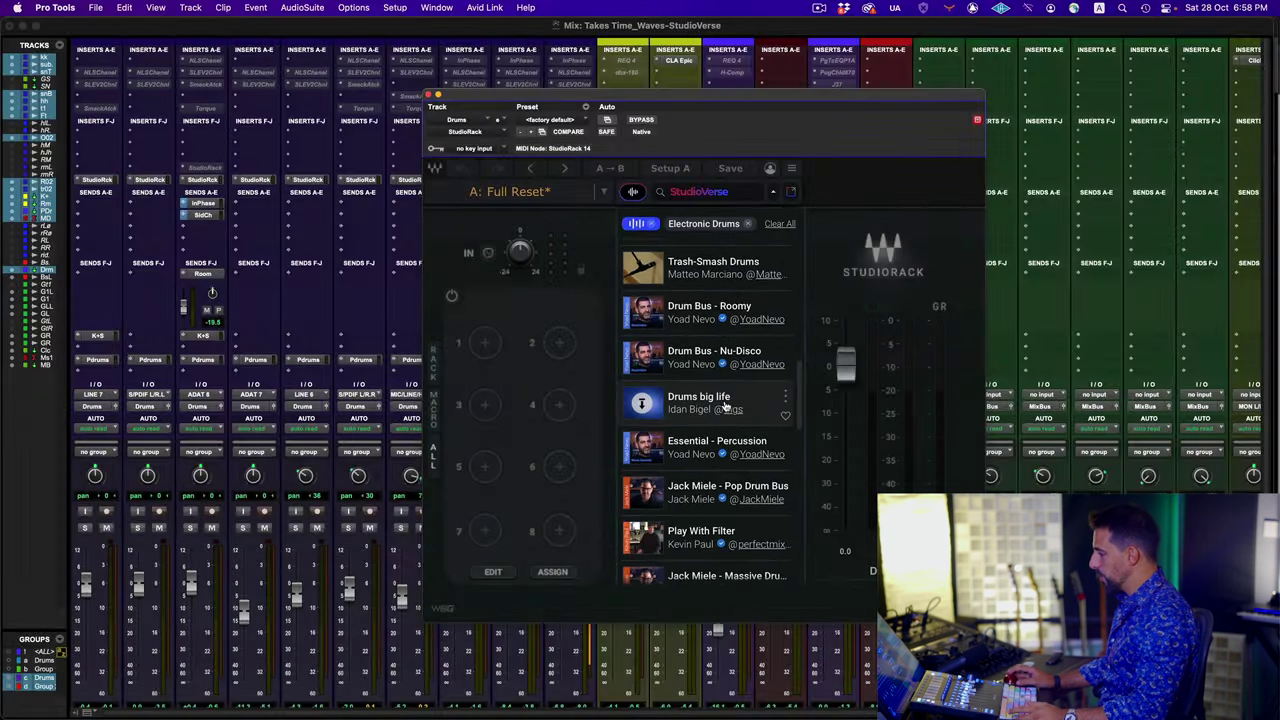
scroll(725, 404, "down", 8)
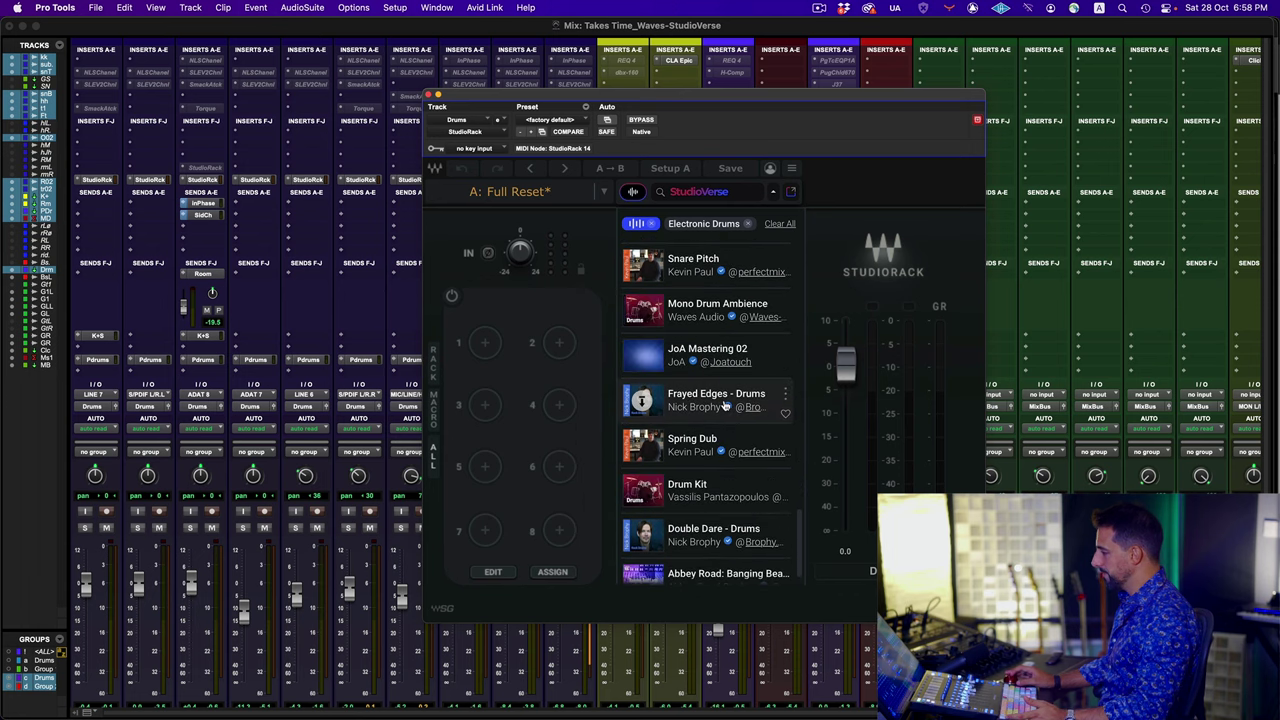
scroll(725, 405, "down", 1)
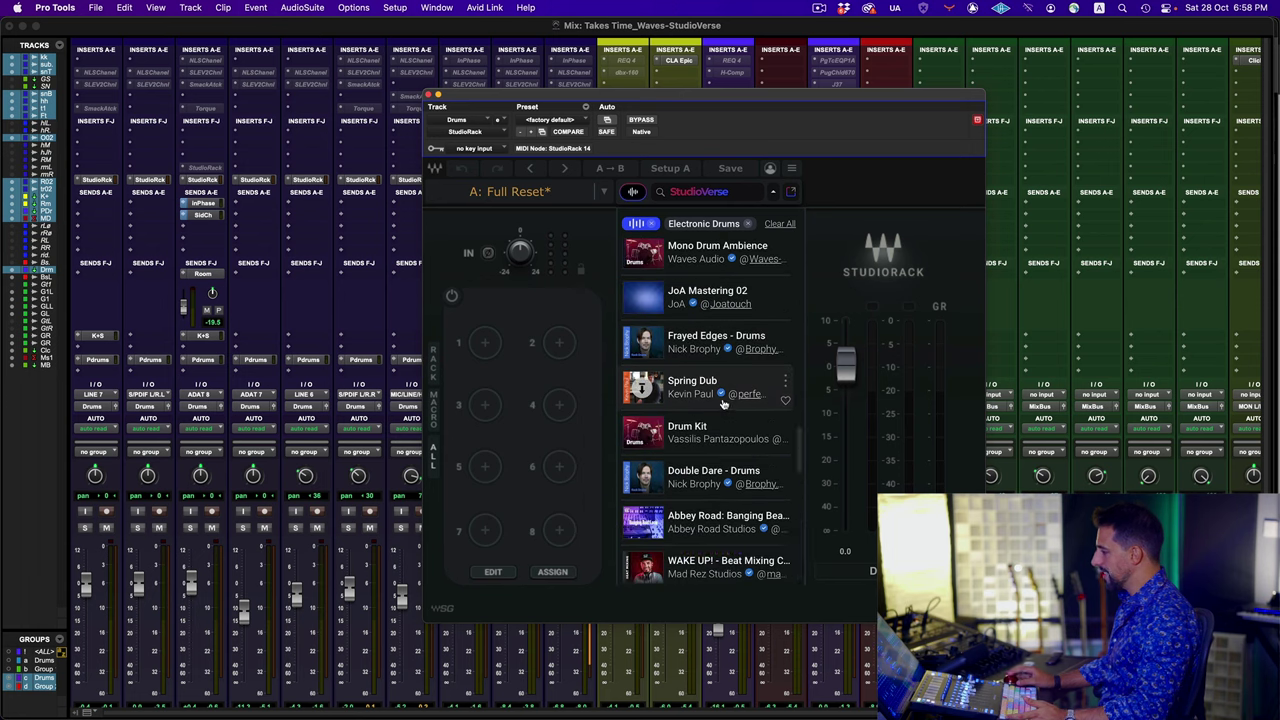
scroll(725, 405, "down", 7)
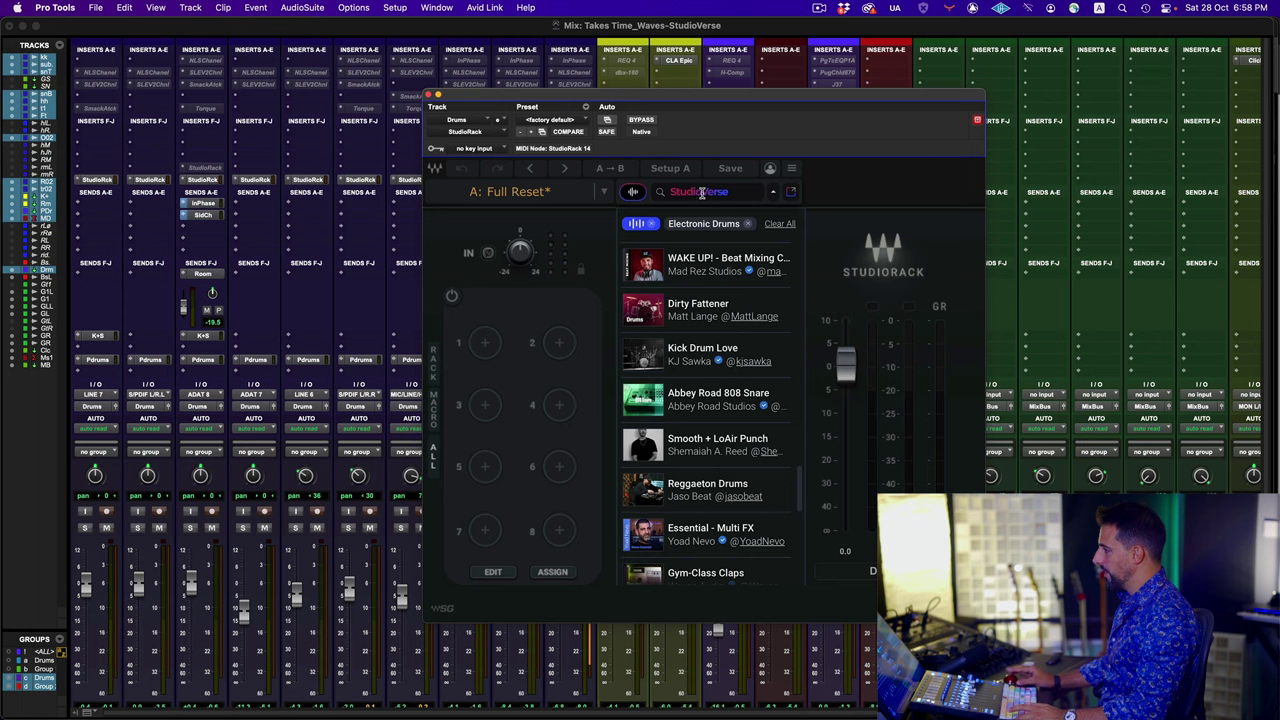
Step: Search StudioVerse for "drums CLA" chains from within StudioRack
type("dru")
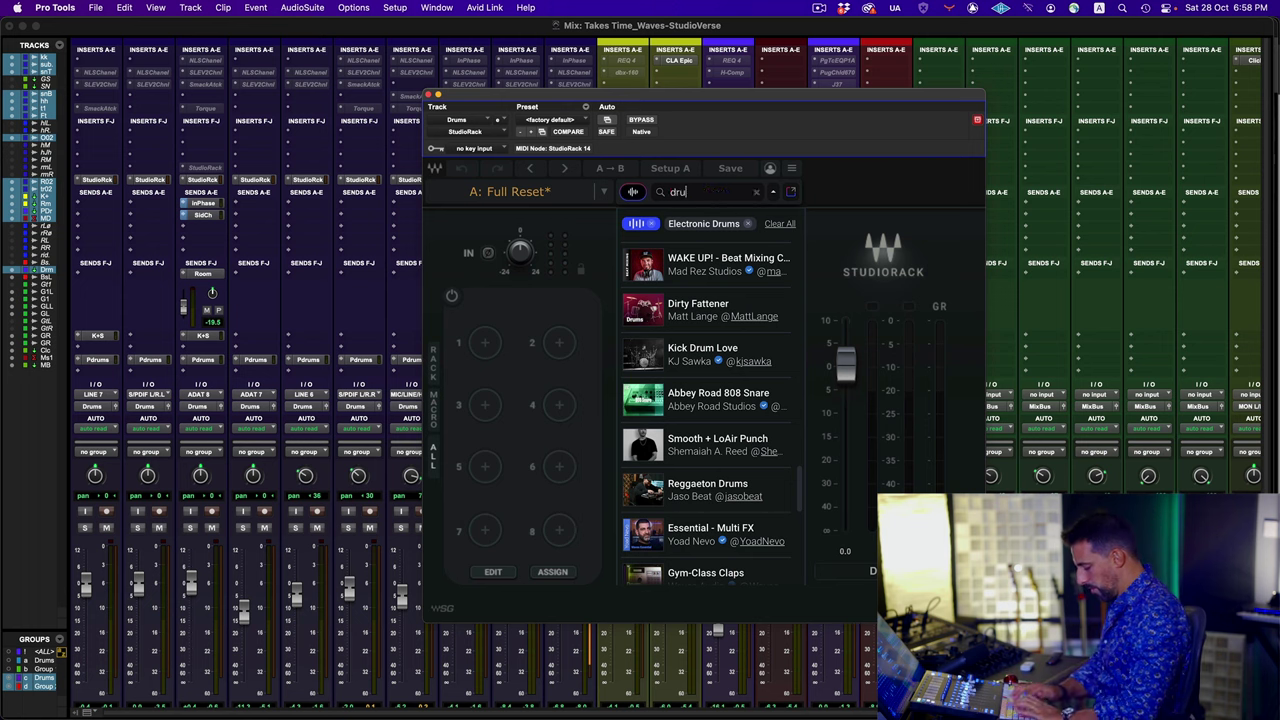
type("ms CLA")
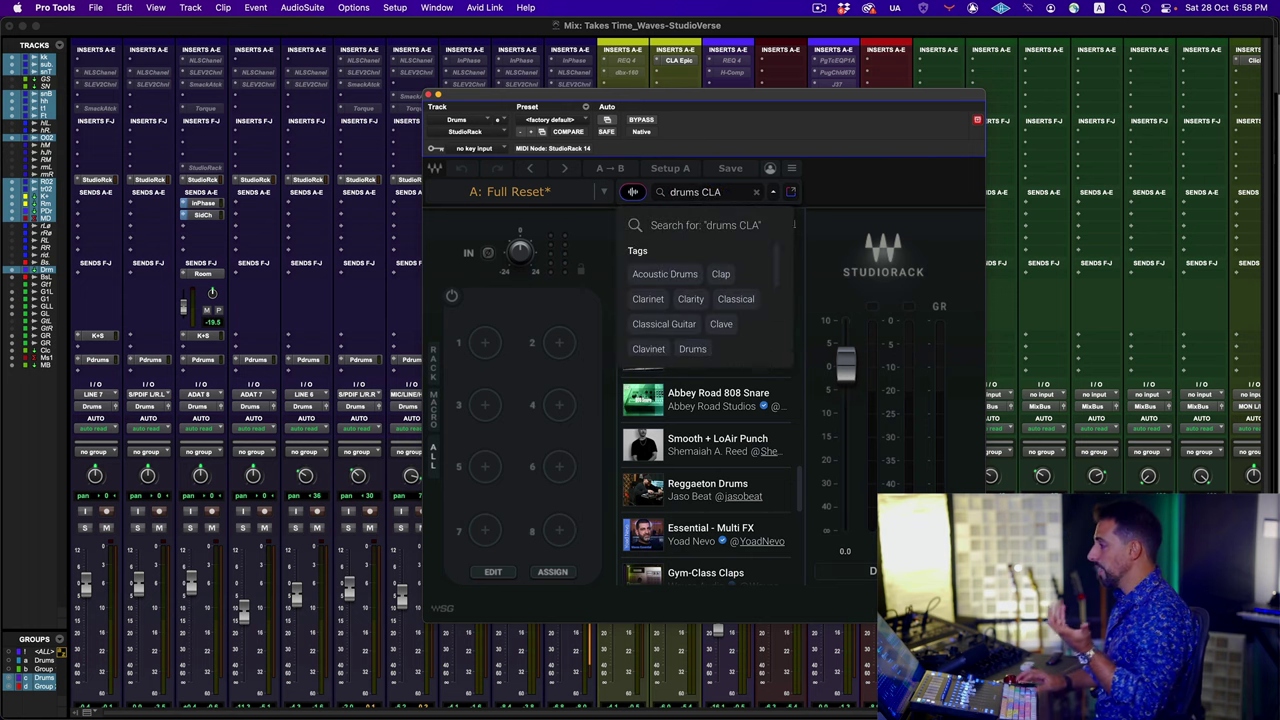
key("Return")
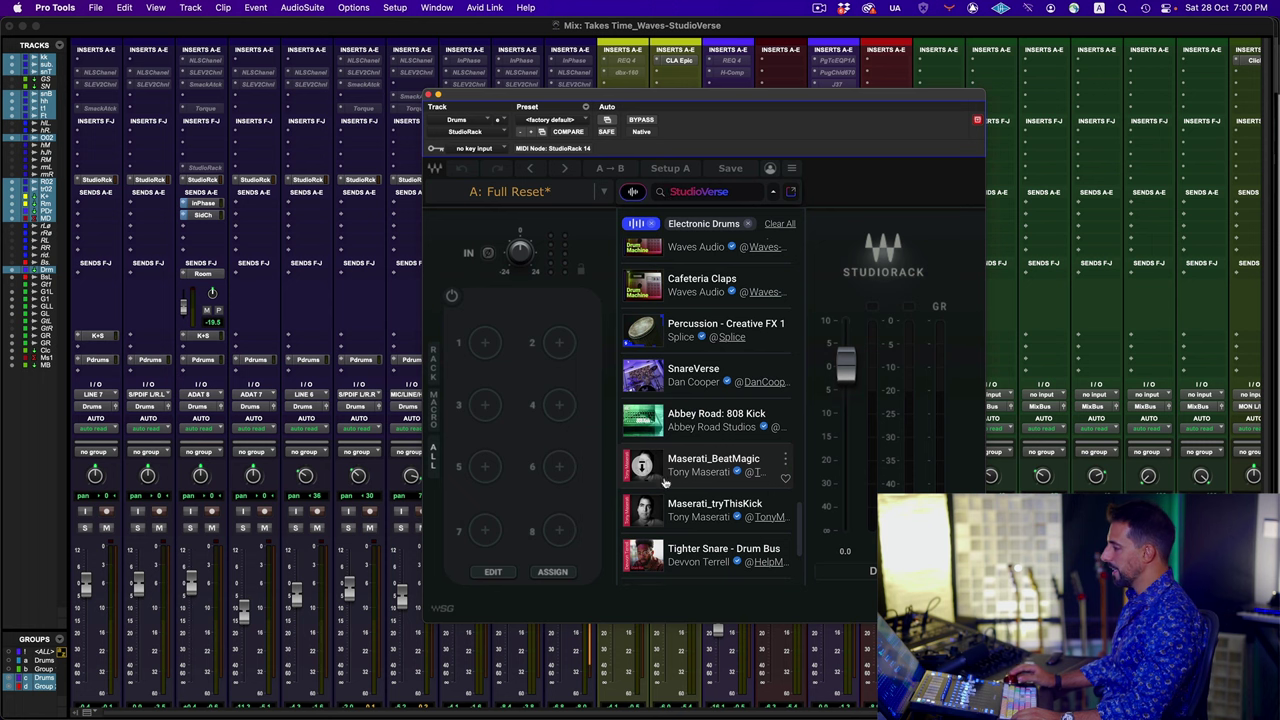
Step: Load the Maserati_BeatMagic chain into the Drums StudioRack, show its rack of plug-ins, and inspect its Parallel Split
left_click(645, 470)
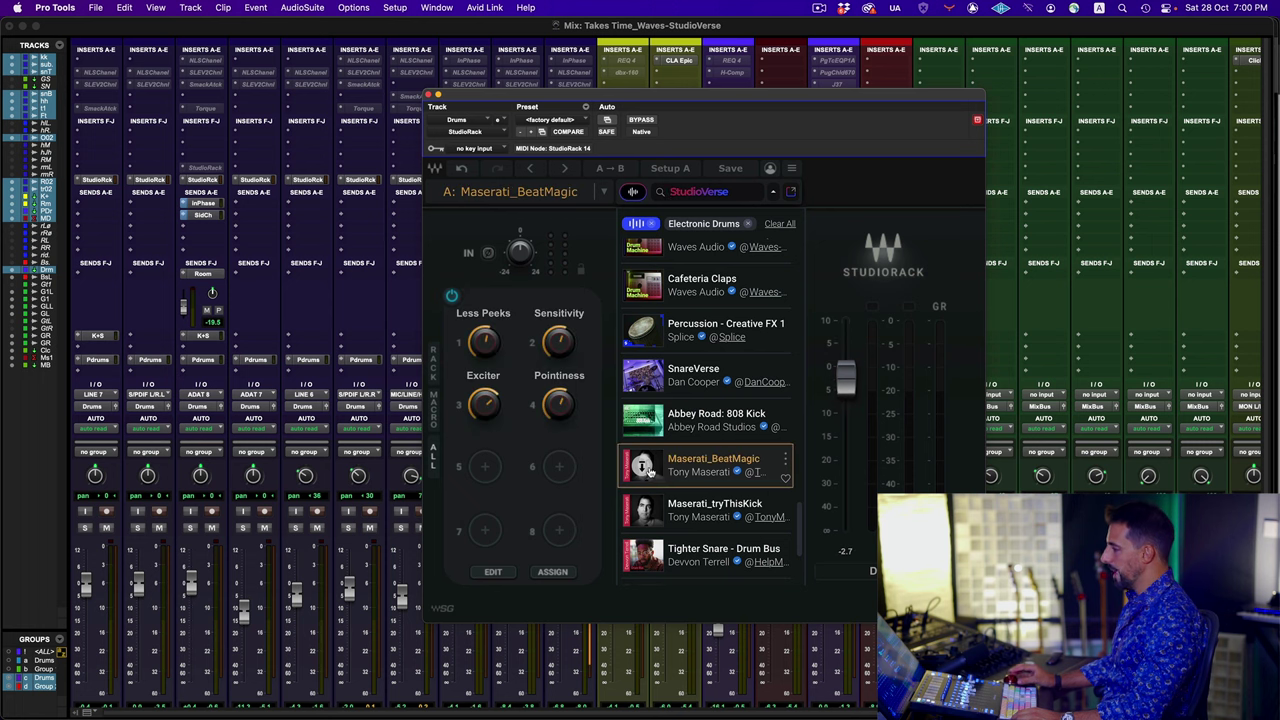
left_click(432, 360)
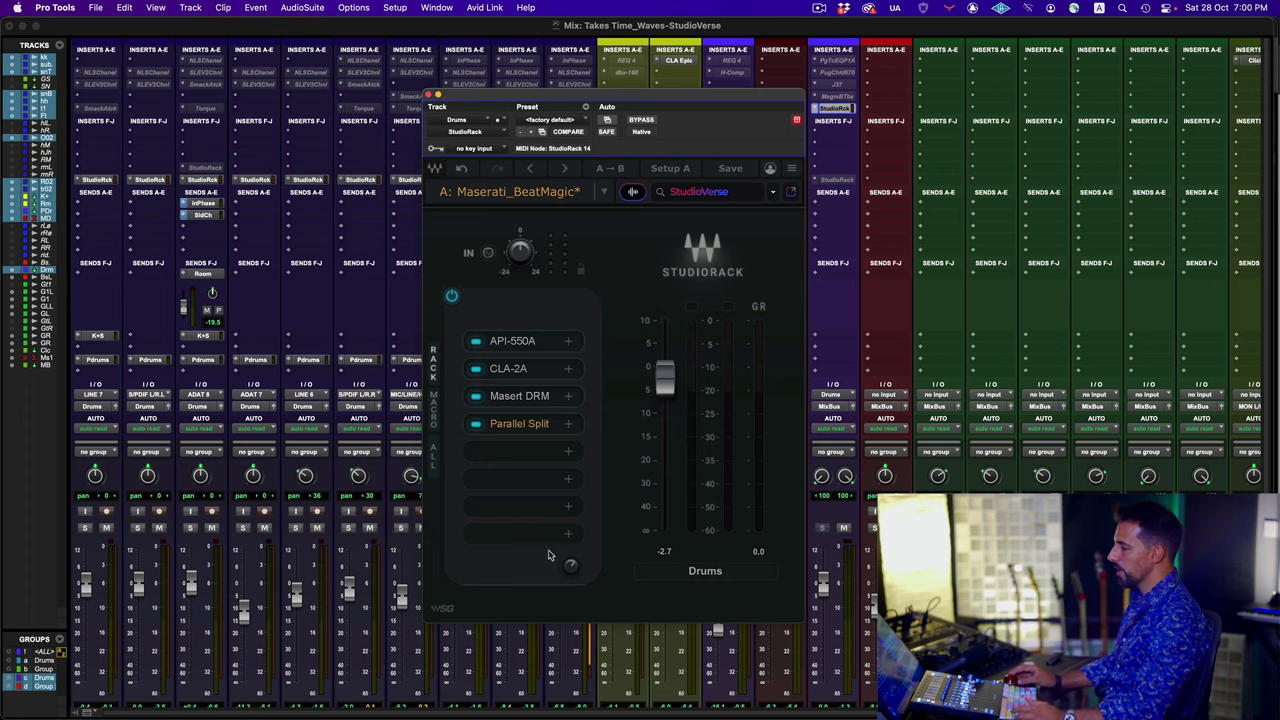
left_click(542, 427)
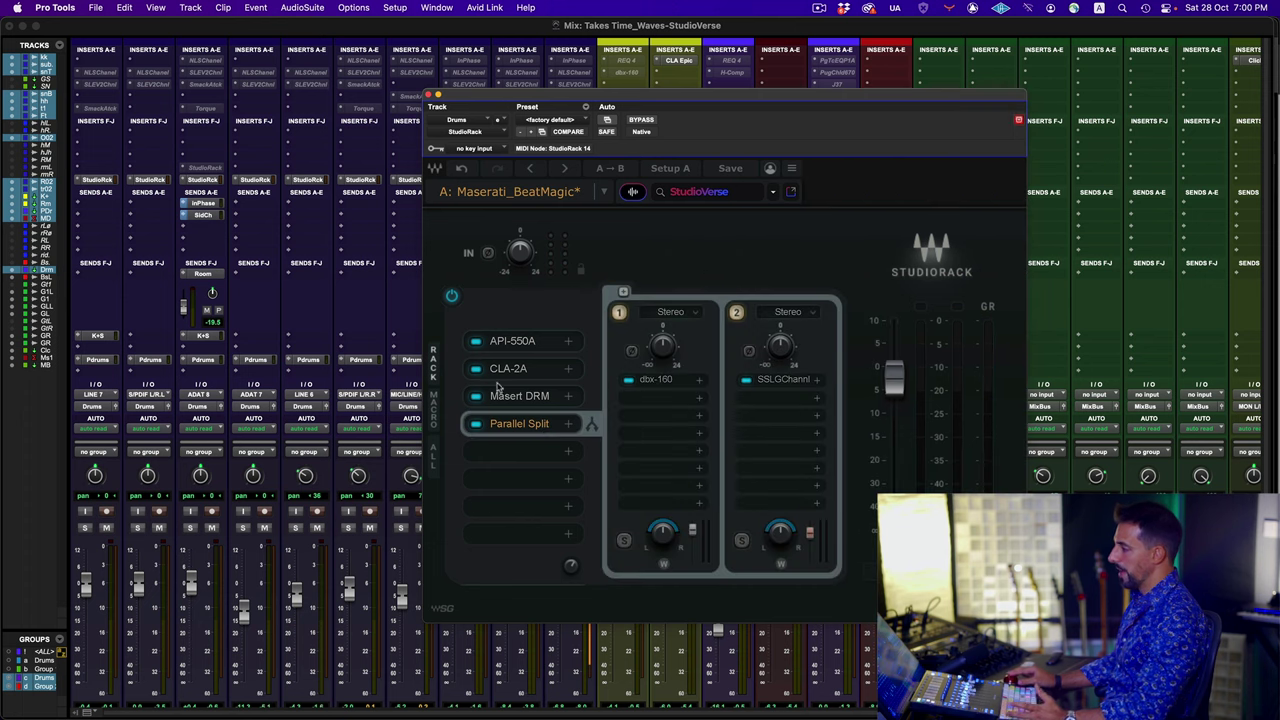
left_click(525, 428)
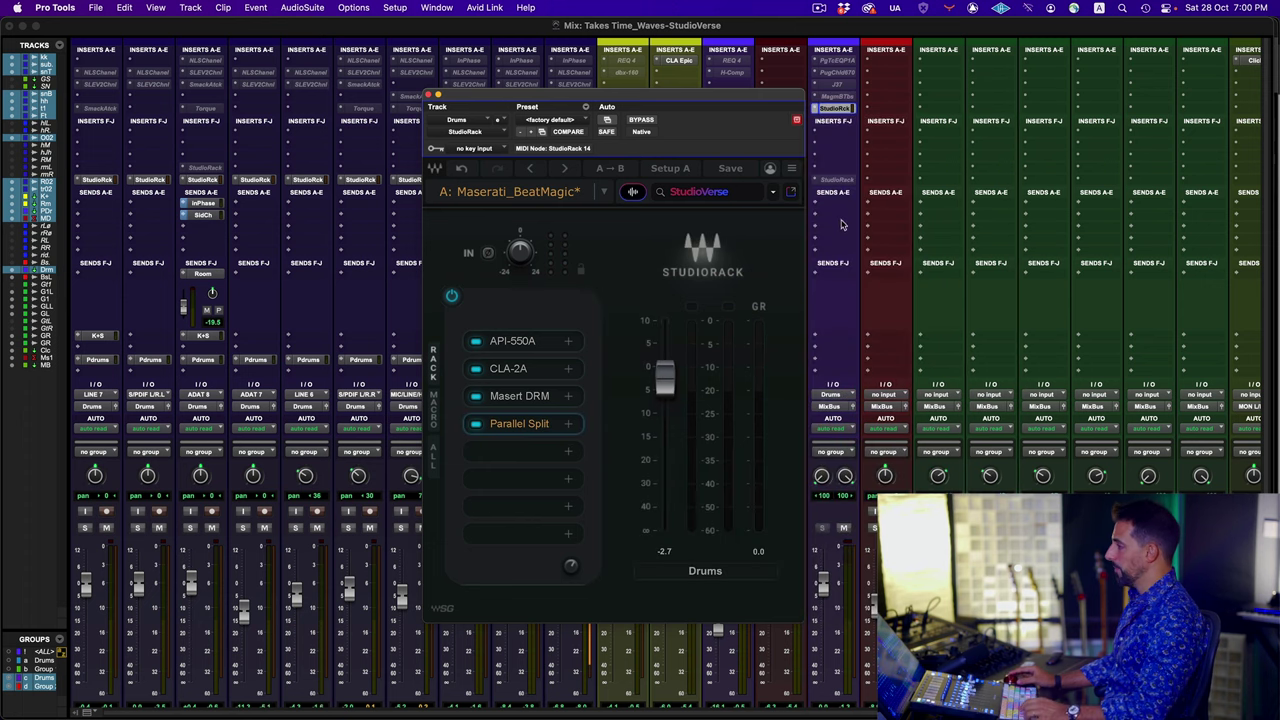
Step: Play the drums and compare the Maserati_BeatMagic chain with StudioRack bypassed and active, leaving it active
left_click(640, 120)
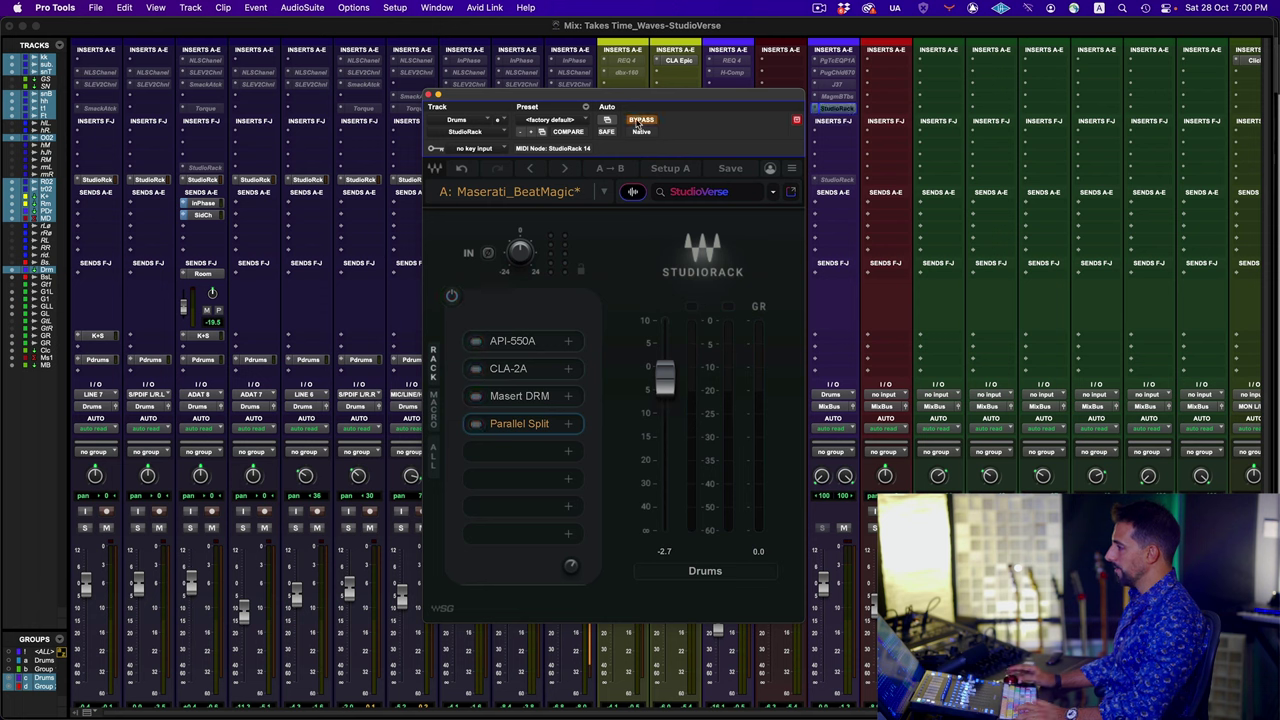
key("space")
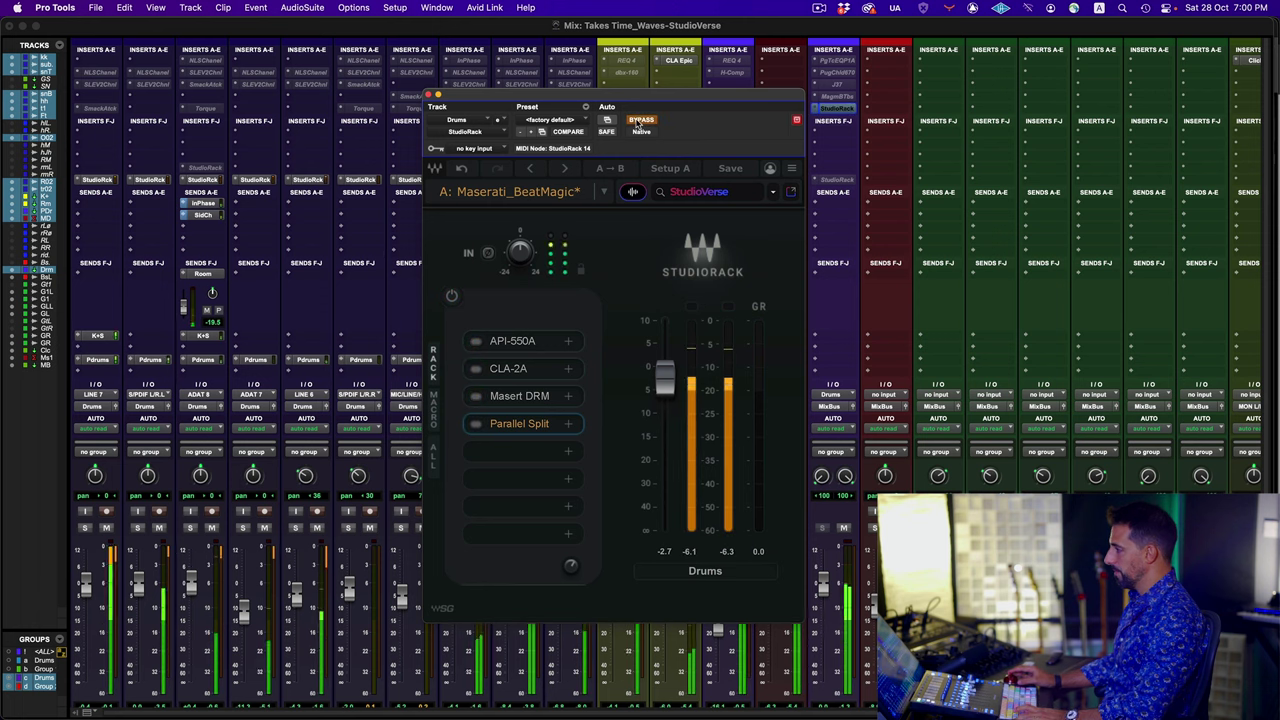
left_click(640, 120)
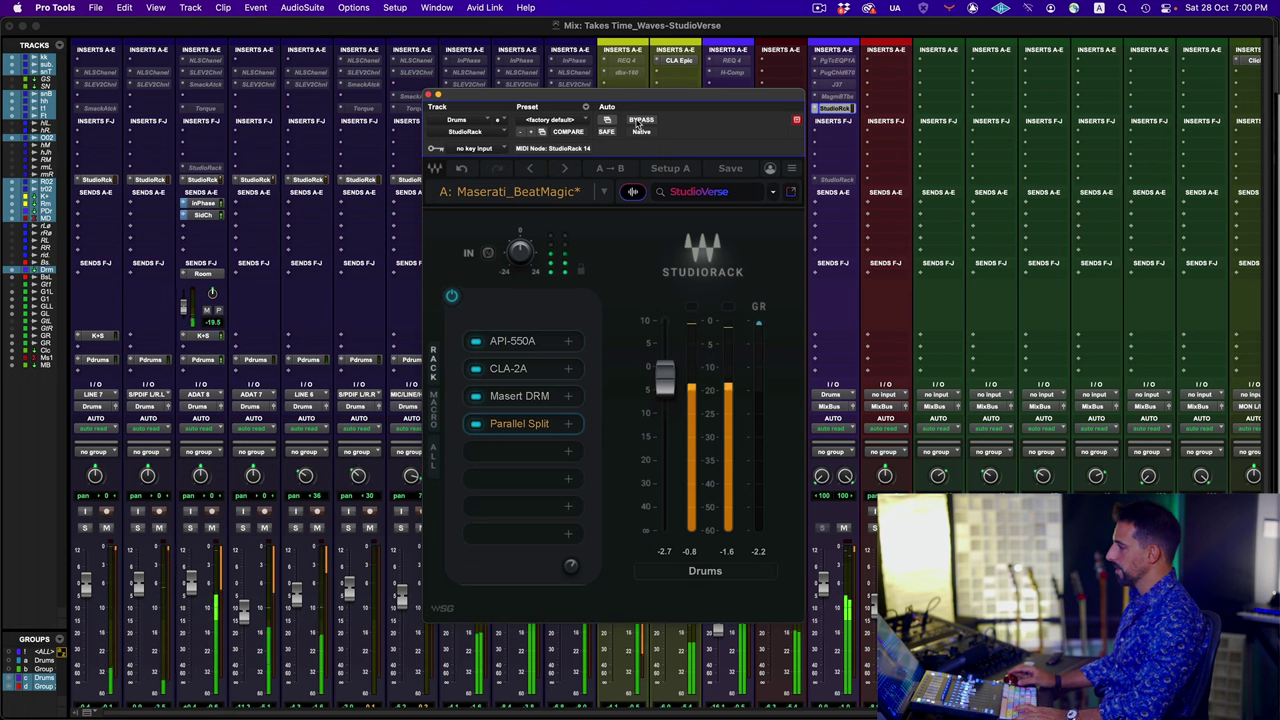
left_click(640, 120)
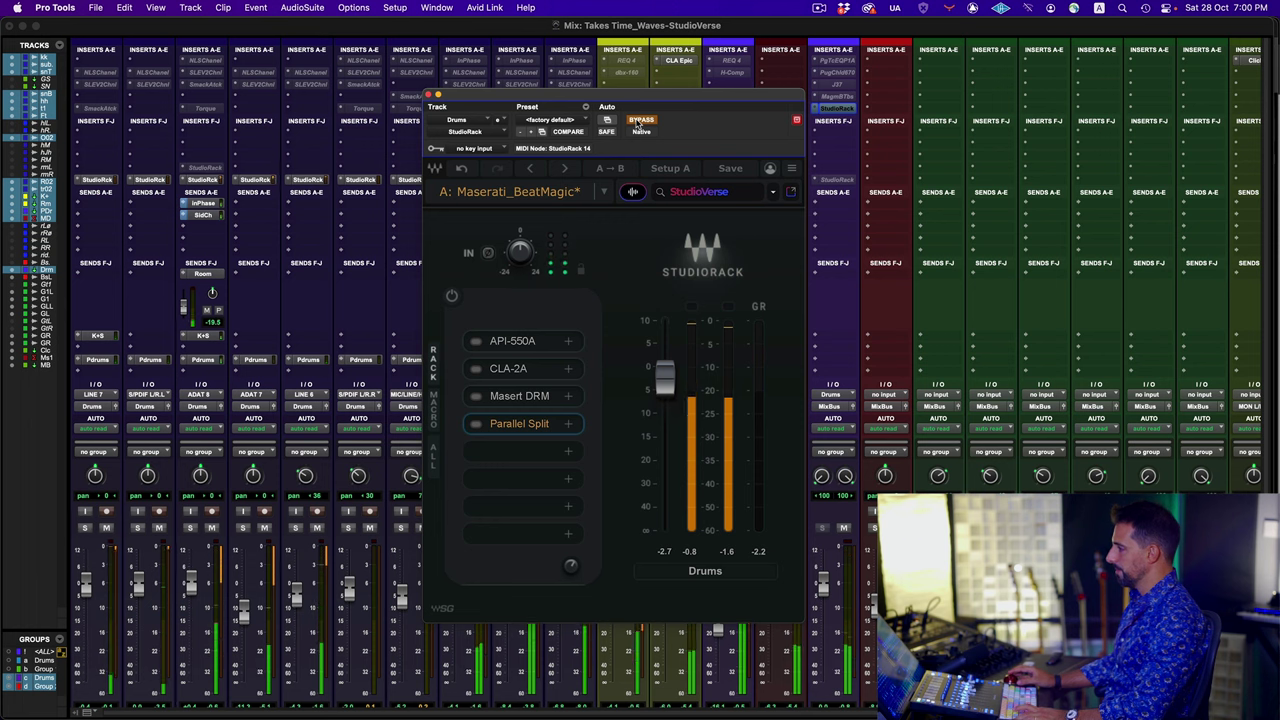
left_click(640, 120)
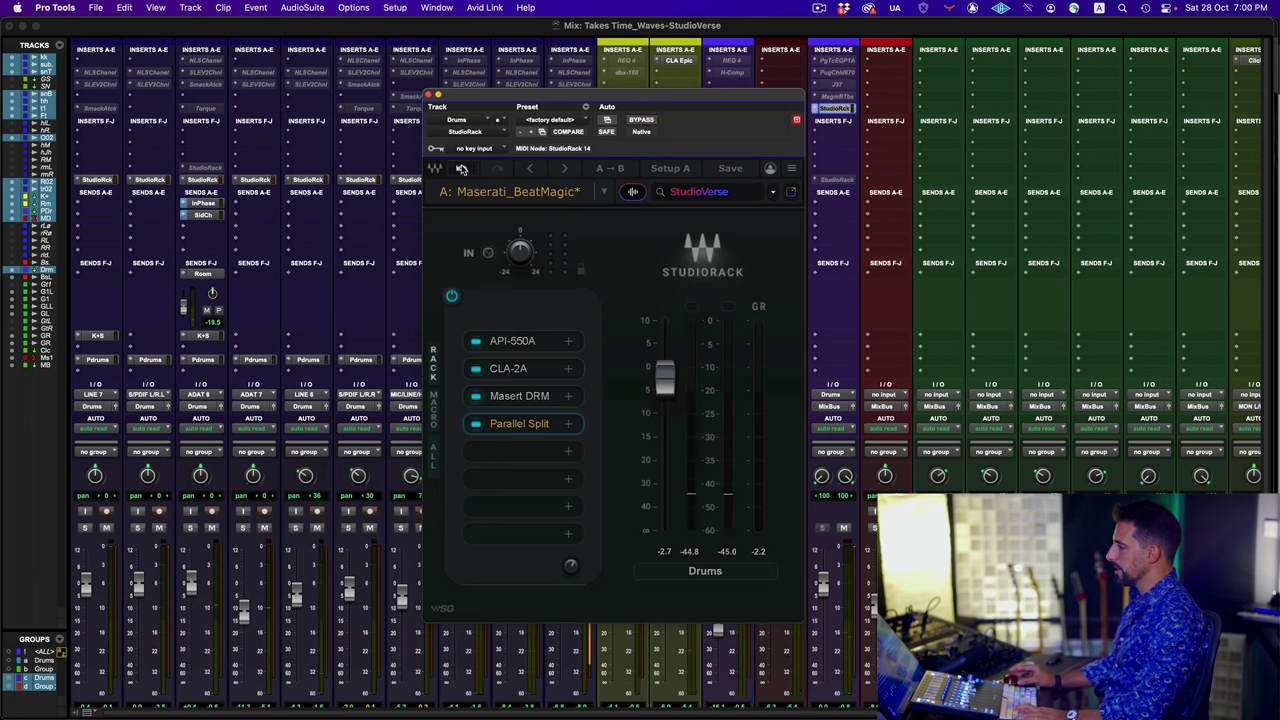
Step: Undo the Maserati_BeatMagic chain load and move the StudioRack window clear of the Drums bus channel
left_click(462, 170)
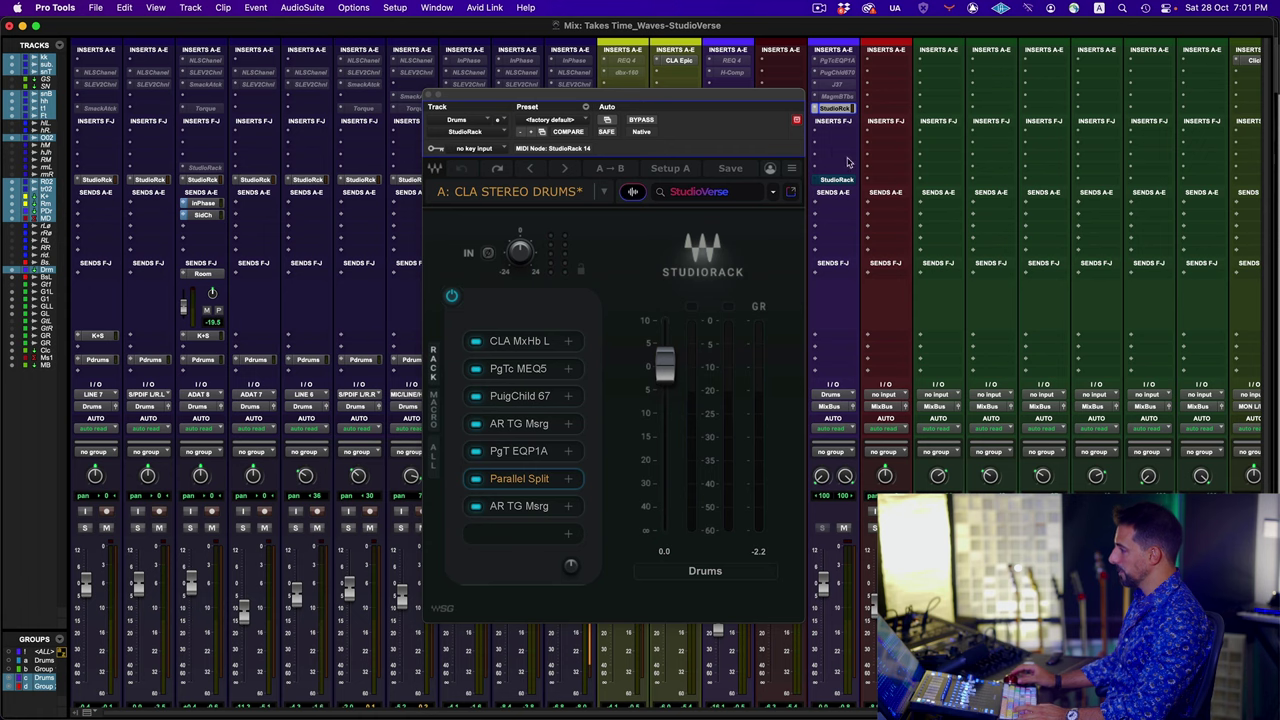
scroll(850, 161, "right", 3)
left_click_drag(465, 99, 835, 137)
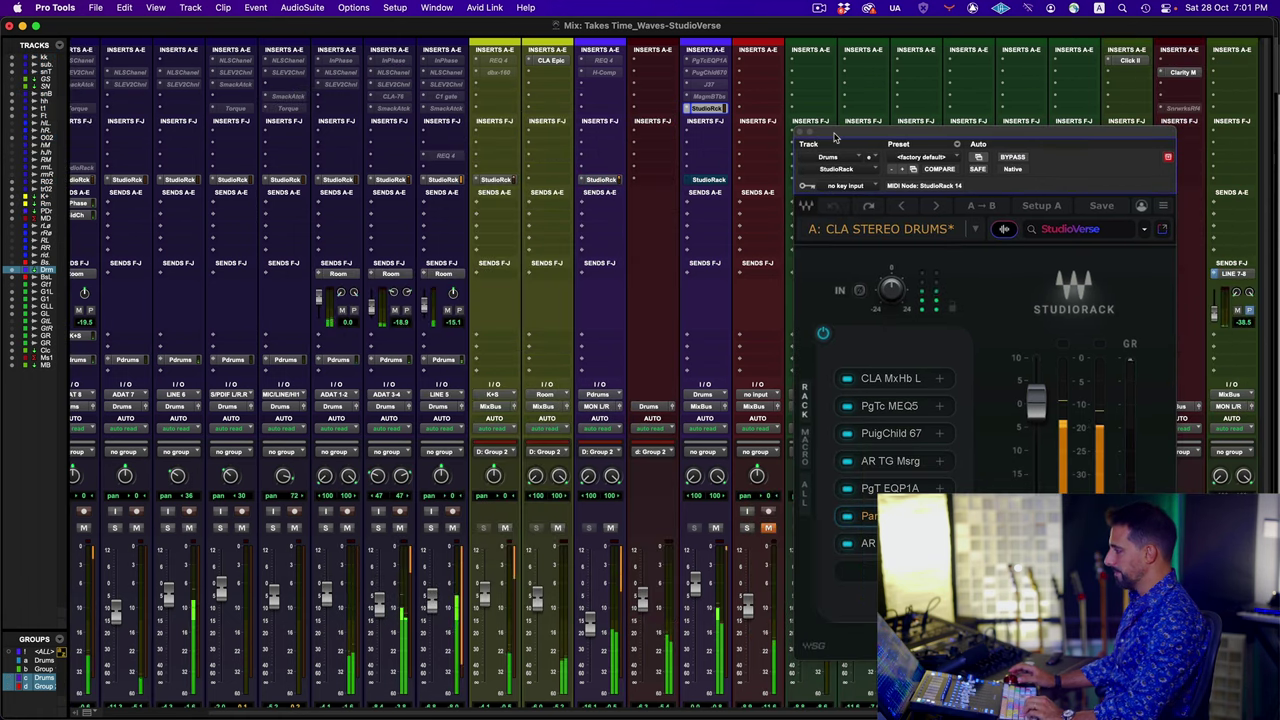